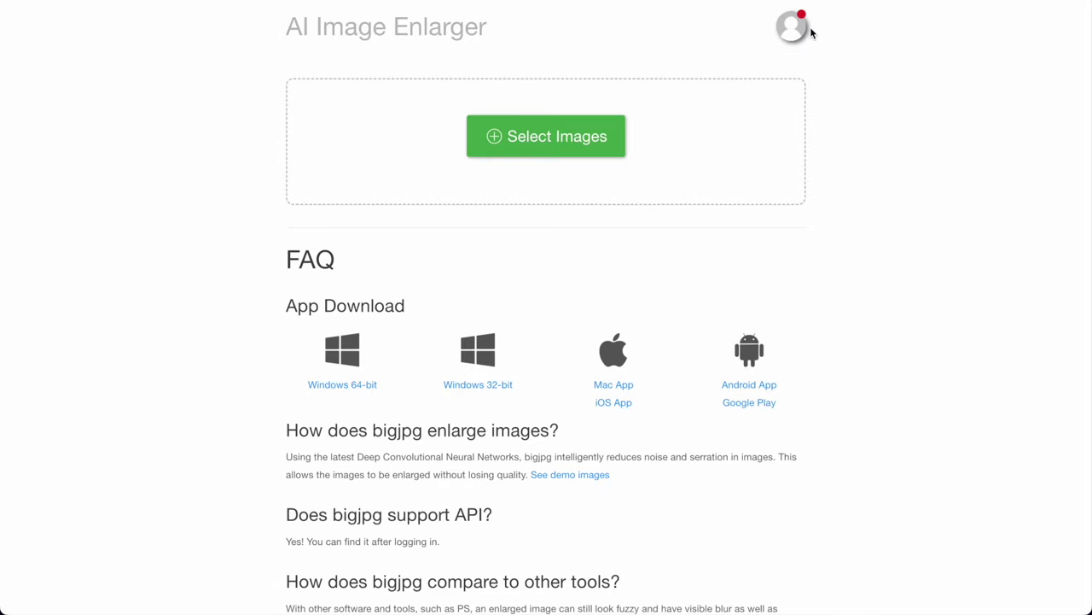
Upload smart kawaii cow (1).jpg from Downloads after previewing it in Quick Look.
click(561, 141)
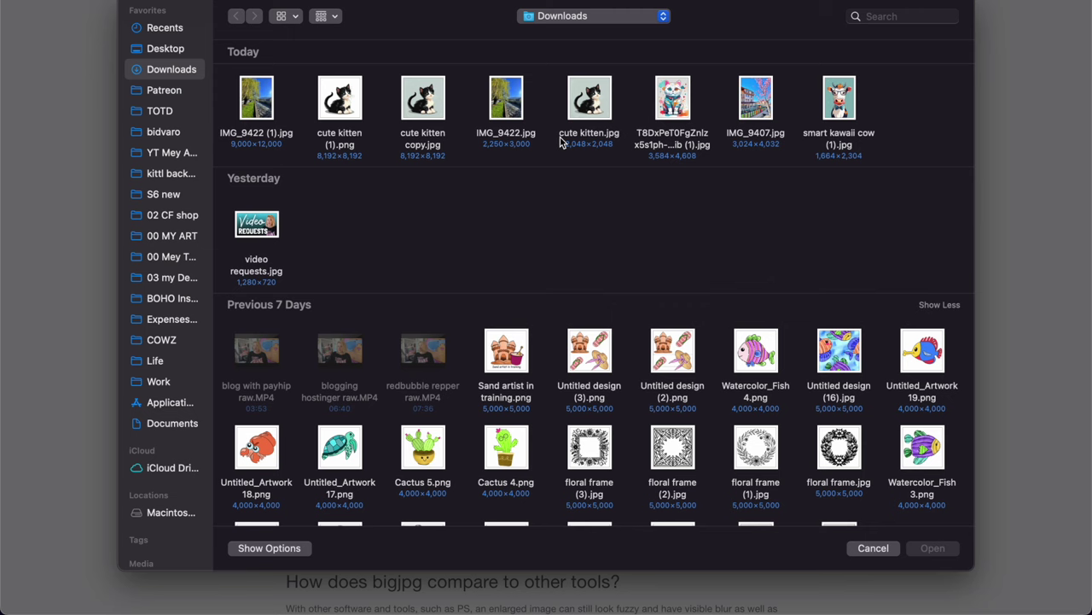
click(839, 98)
key(space)
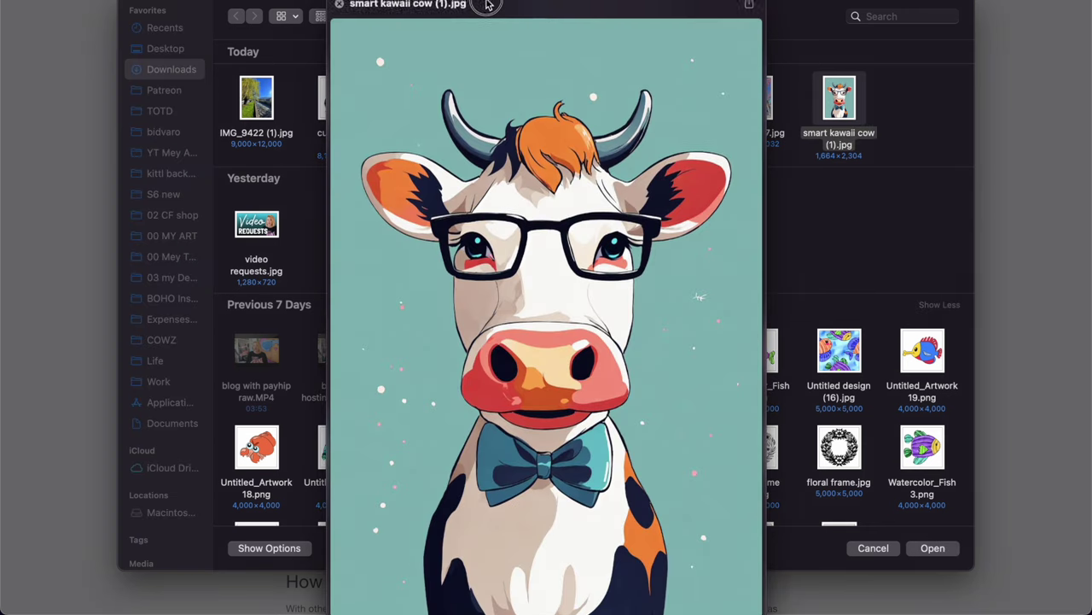
click(490, 2)
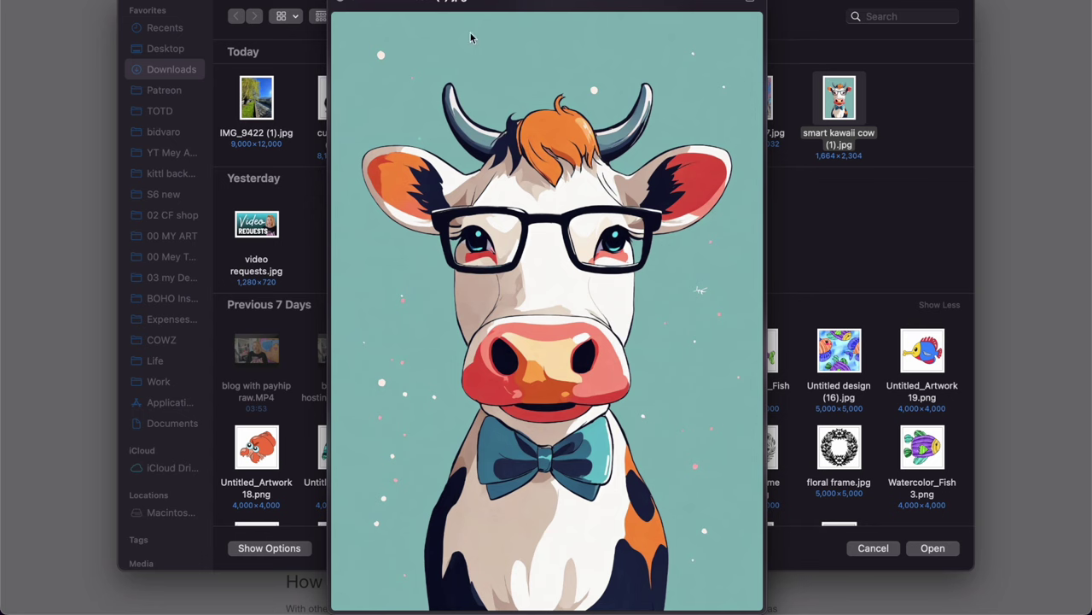
click(346, 5)
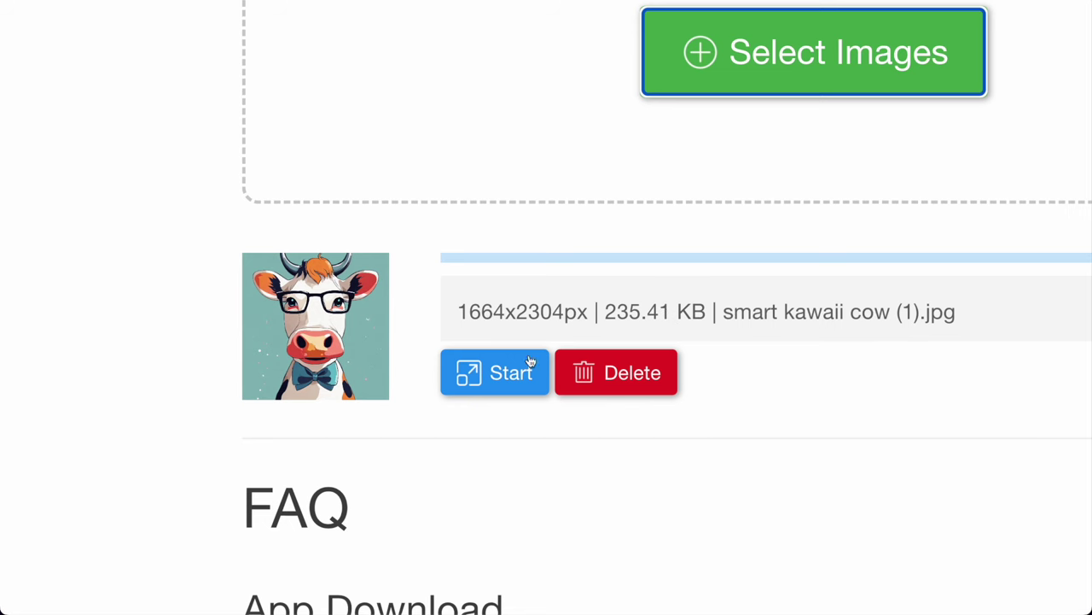
Enlarge the uploaded cow image 4x with the Artwork type and High noise reduction.
click(496, 371)
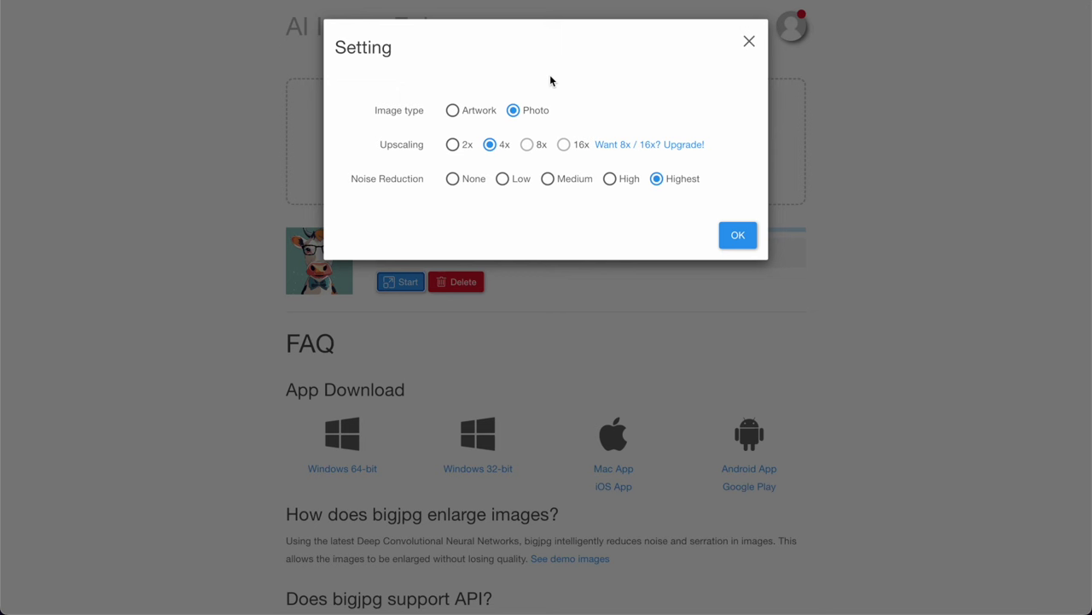
click(451, 111)
click(609, 178)
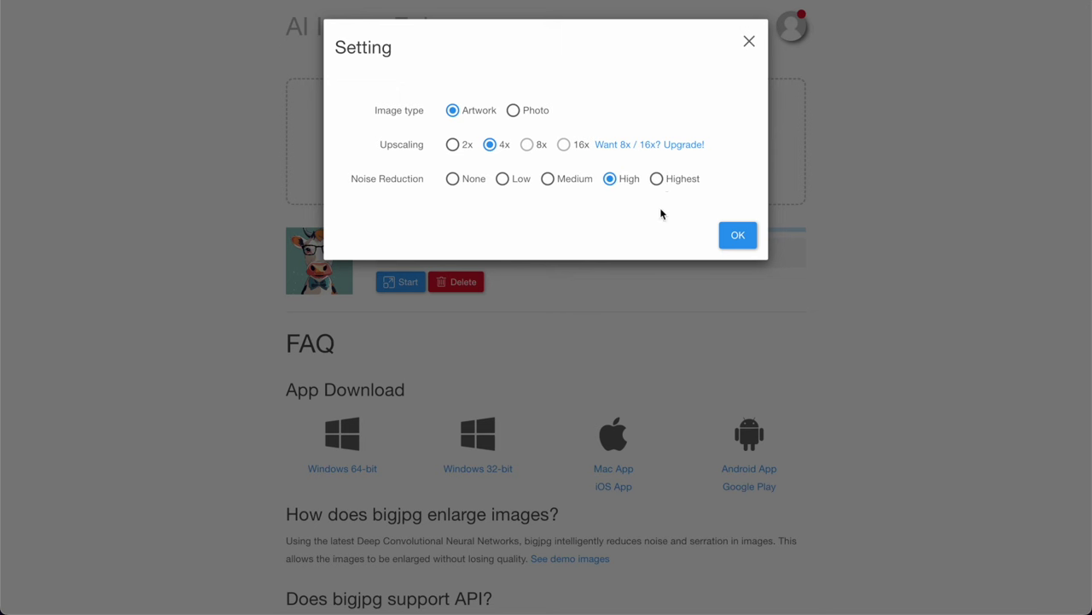
click(737, 238)
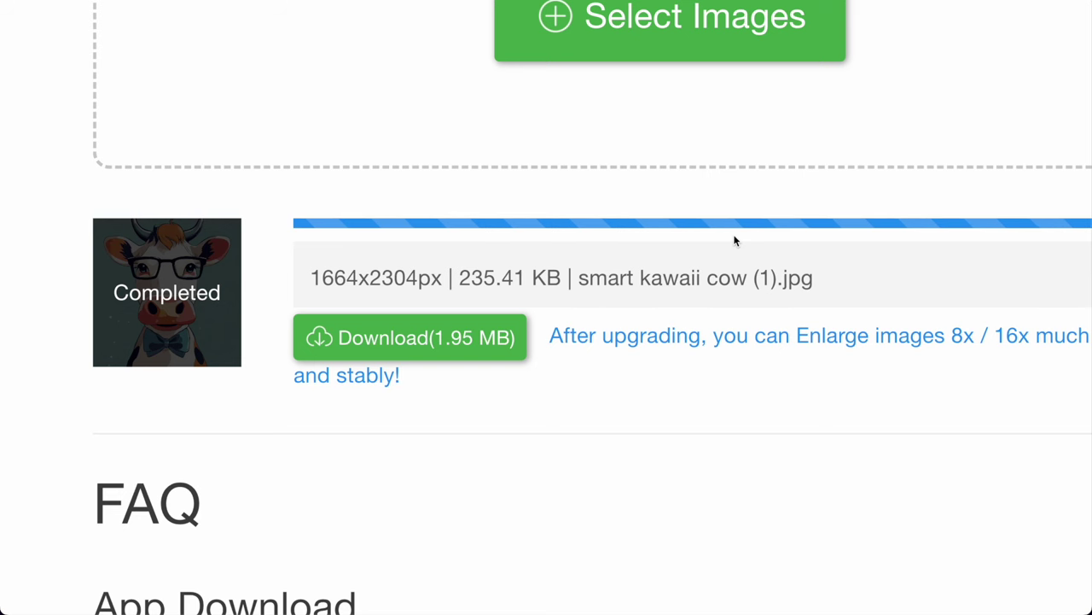
Download the 1.95 MB enlarged cow image at 6,656×9,216 to Downloads.
click(470, 342)
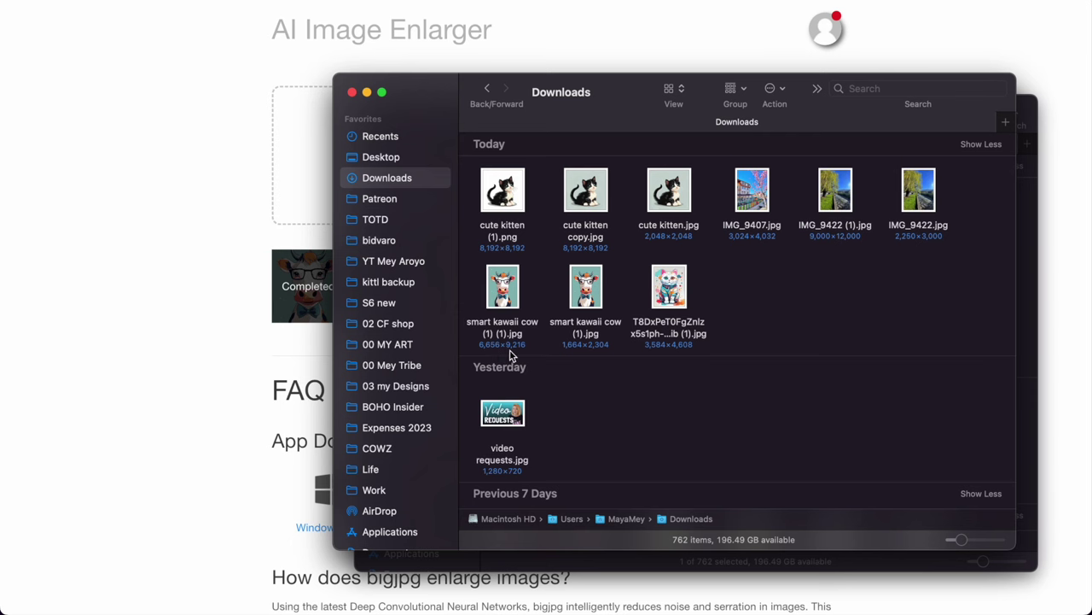
Open the original and enlarged cow images in Preview and zoom into each to compare detail.
click(511, 293)
double_click(511, 293)
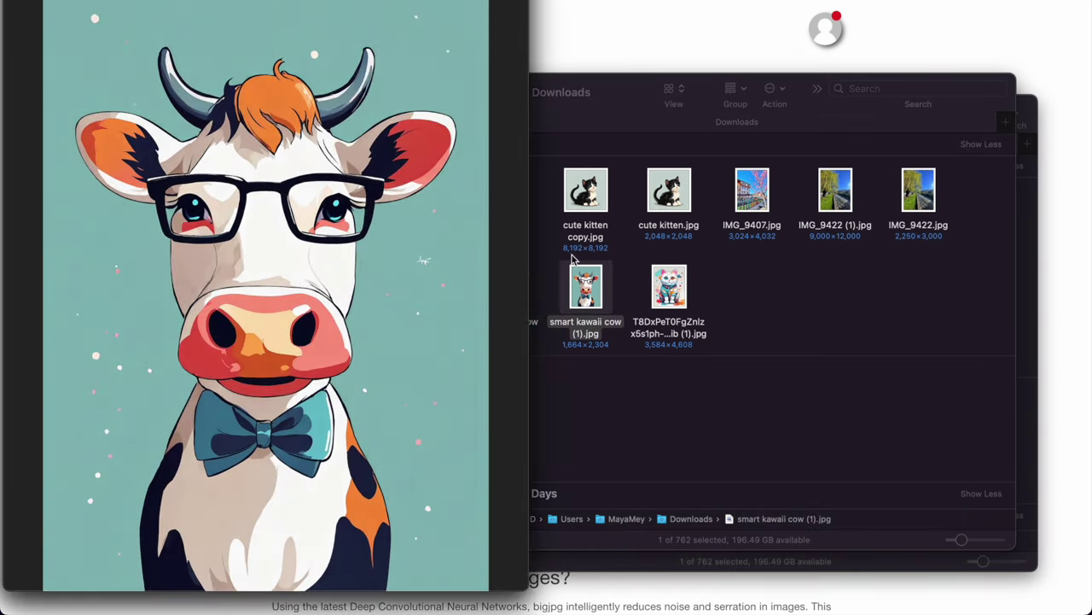
double_click(585, 286)
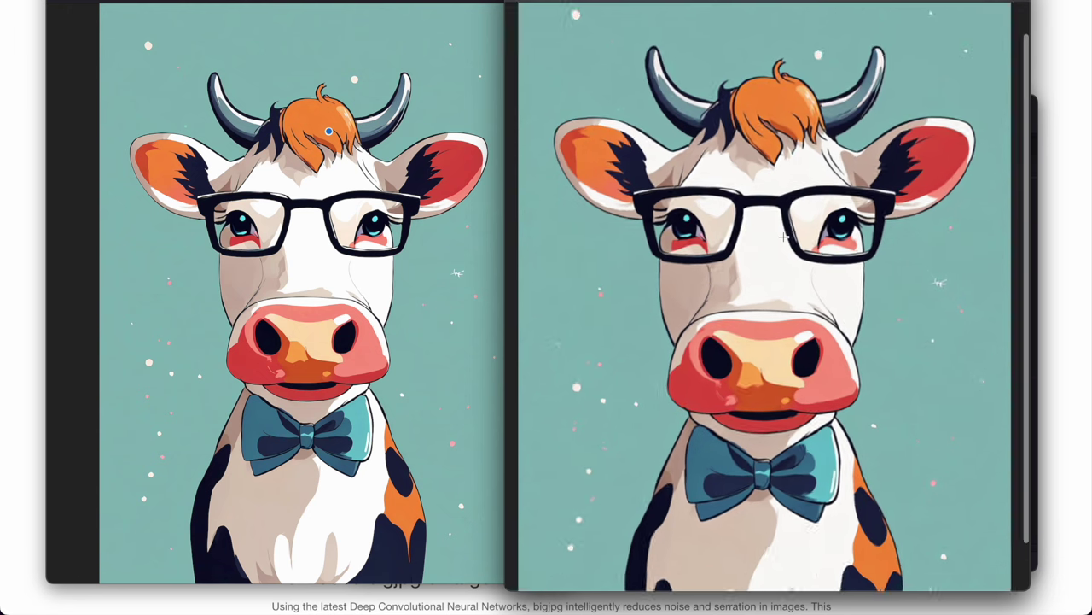
scroll(784, 236, up, 5)
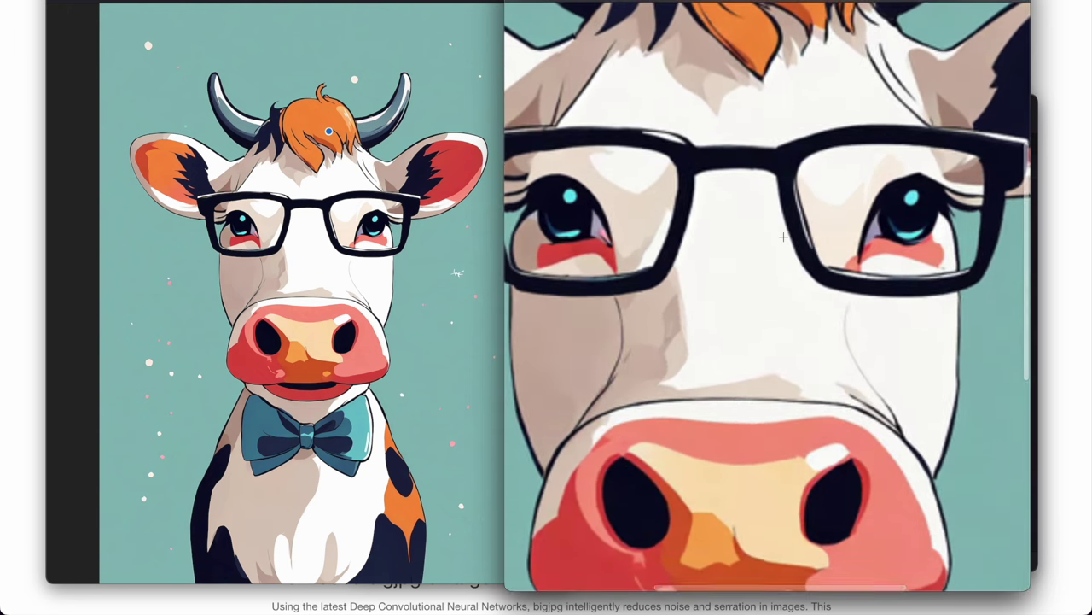
scroll(783, 236, up, 3)
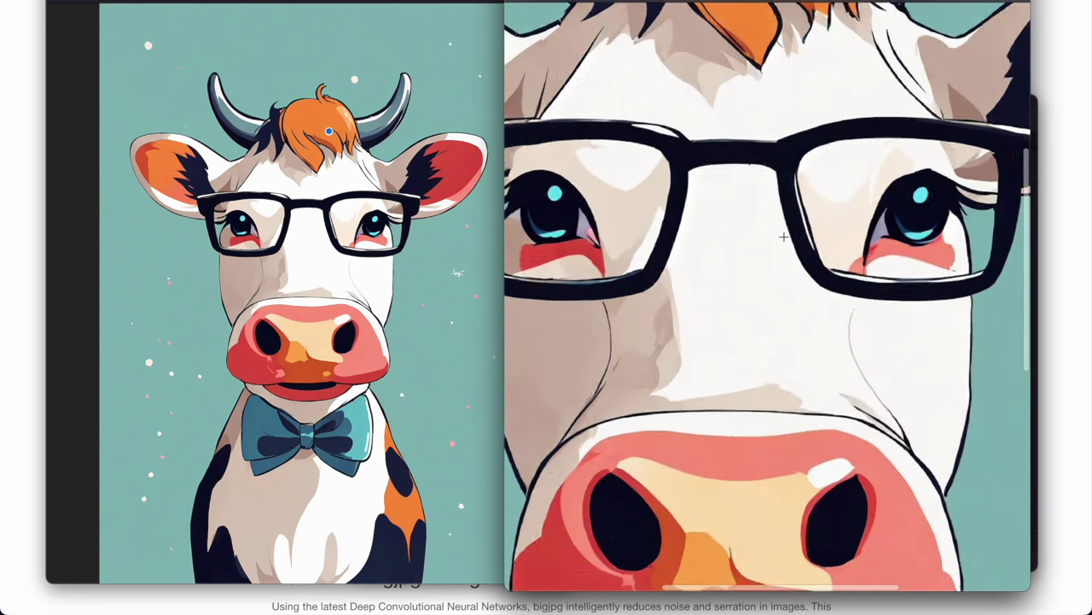
click(343, 219)
scroll(341, 217, up, 8)
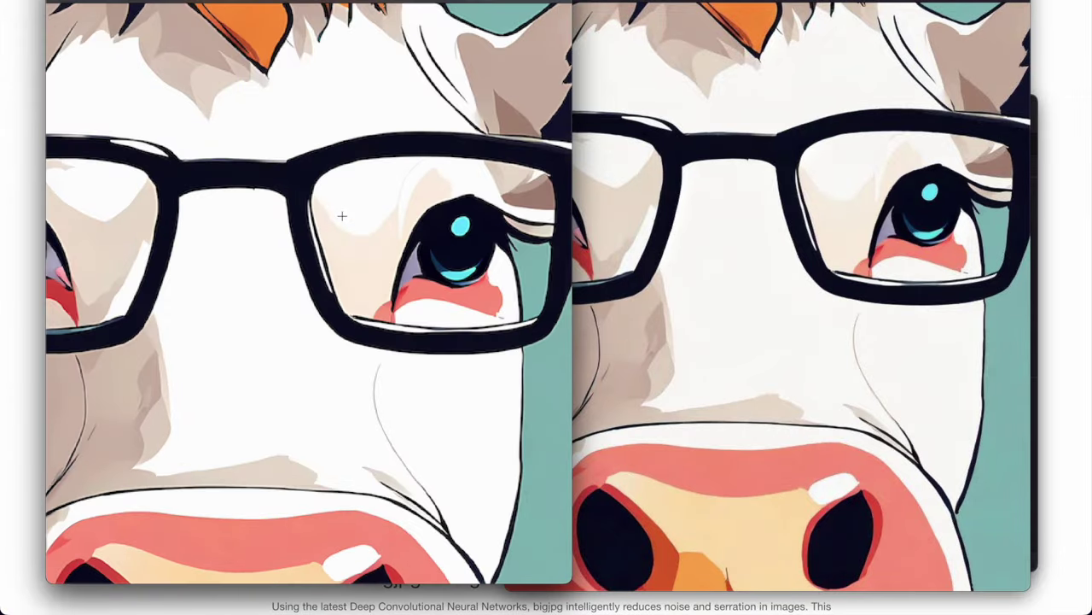
scroll(341, 217, up, 6)
click(776, 206)
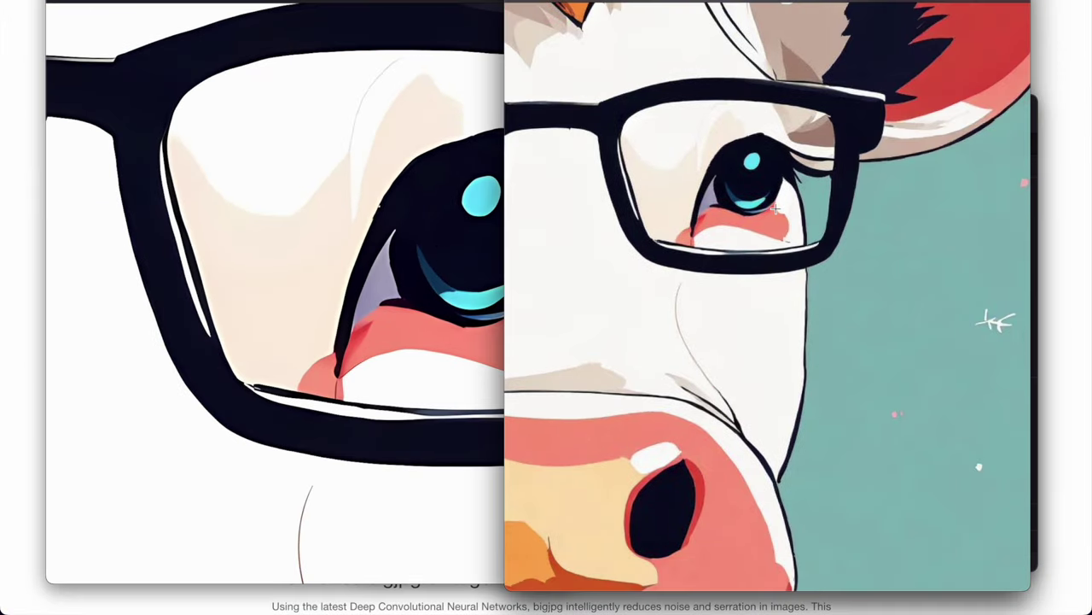
scroll(772, 211, up, 5)
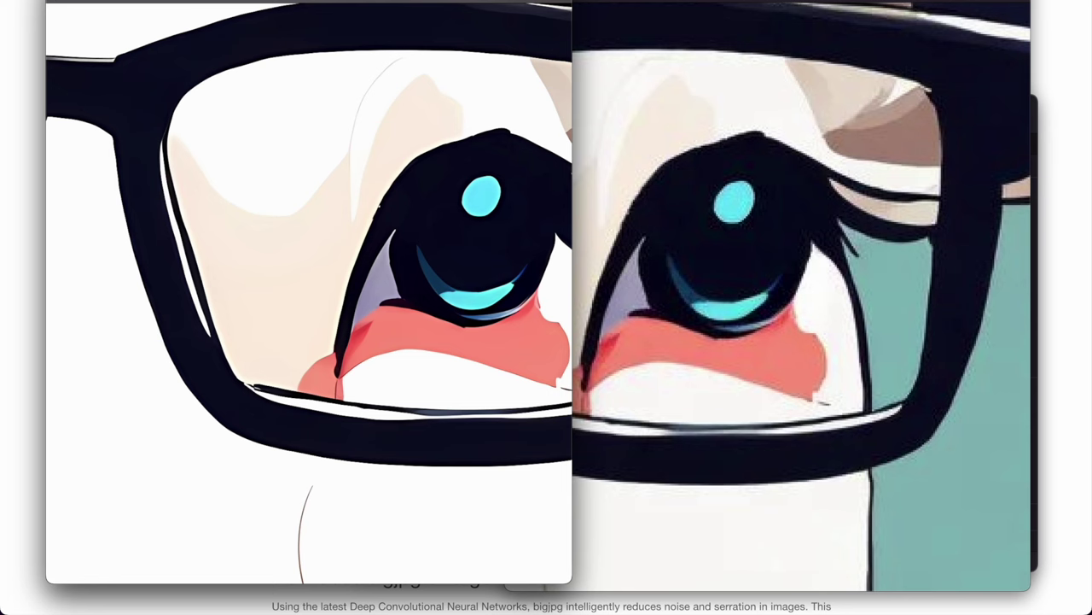
Check the enlarged image's 6,656×9,216 size in Adjust Size, then return to bigjpg's file picker.
mouse_move(276, 42)
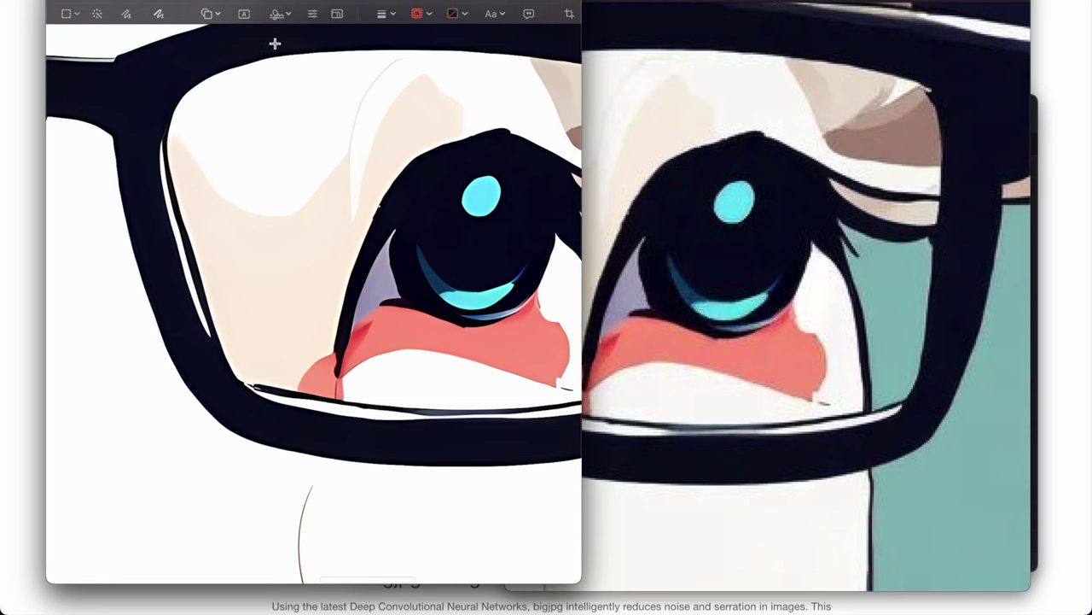
click(337, 15)
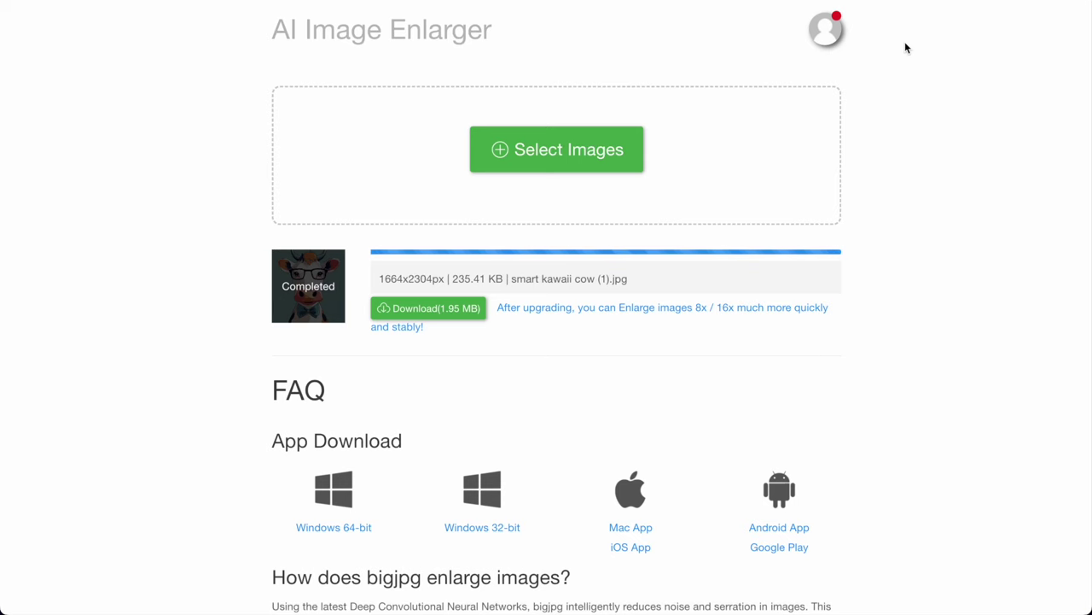
click(588, 168)
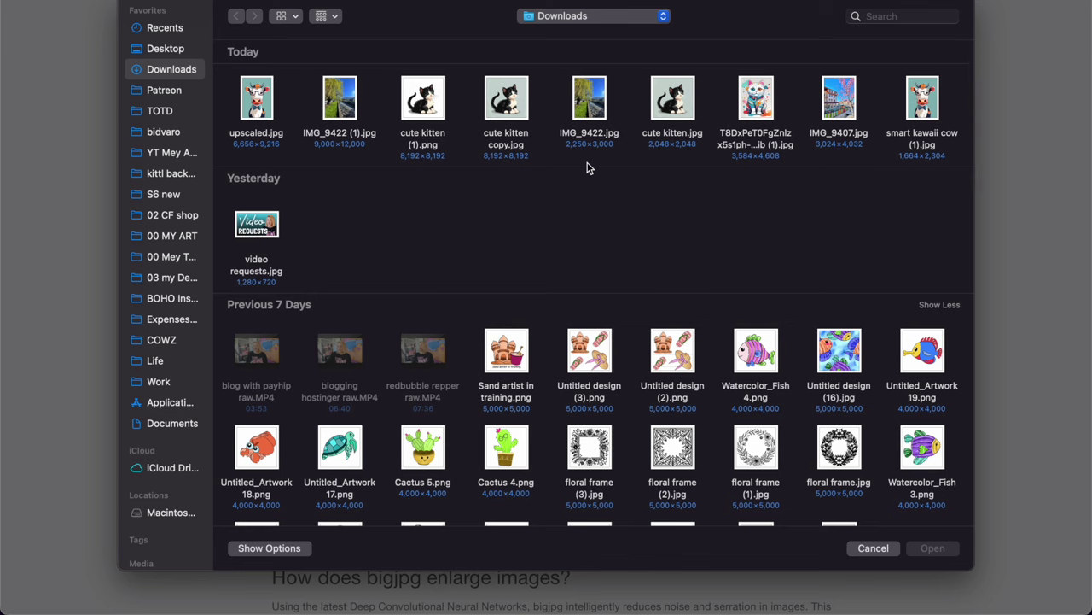
Duplicate IMG_9407.jpg, preview the copy, and upload IMG_9407 copy.jpg (4.86 MB) to bigjpg.
right_click(833, 96)
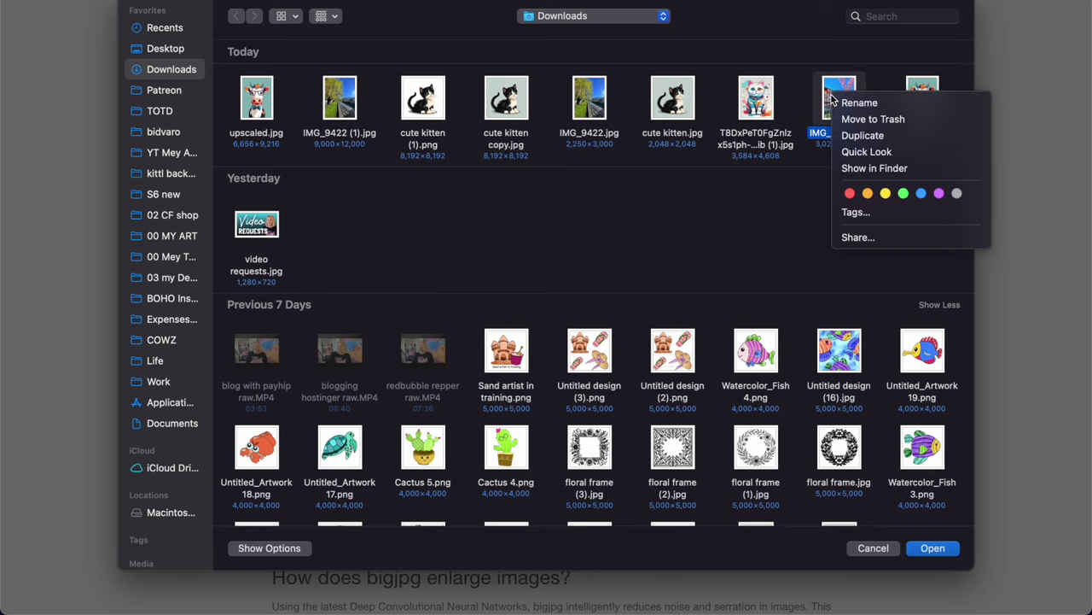
click(863, 135)
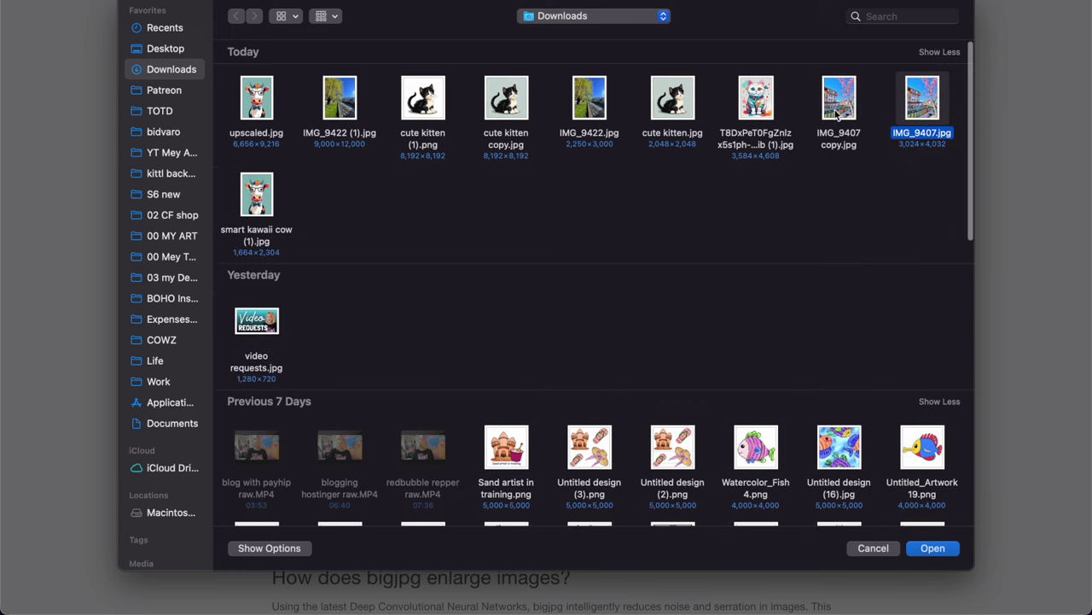
right_click(841, 102)
click(858, 157)
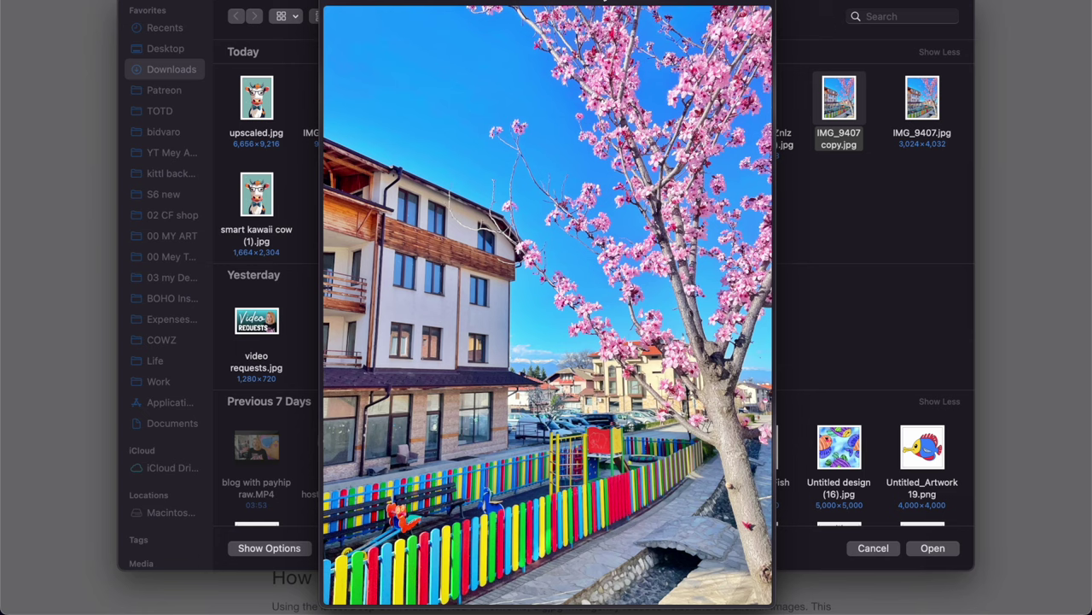
key(space)
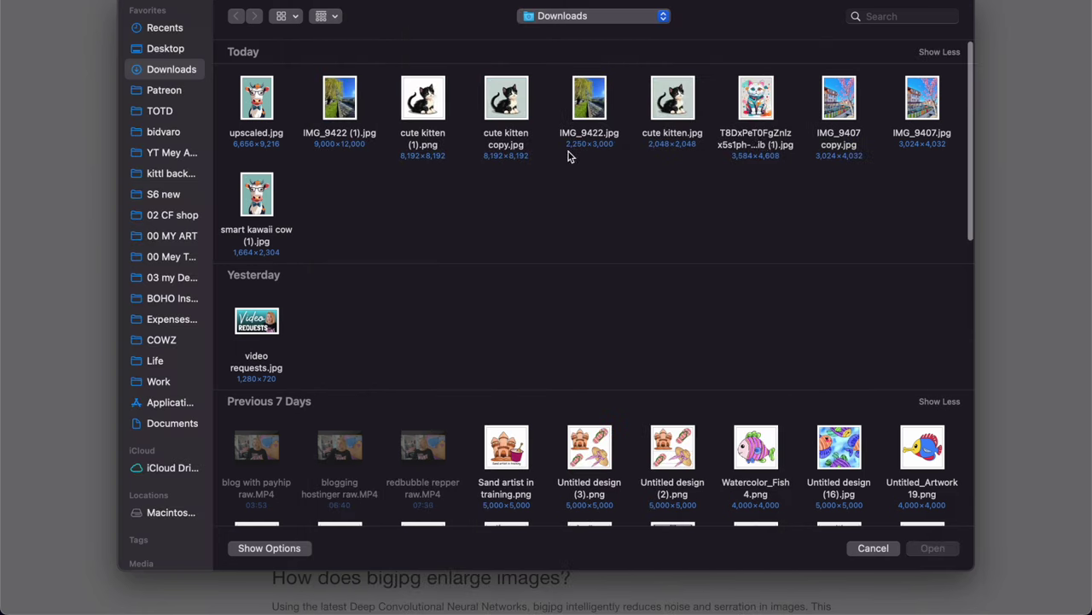
double_click(840, 103)
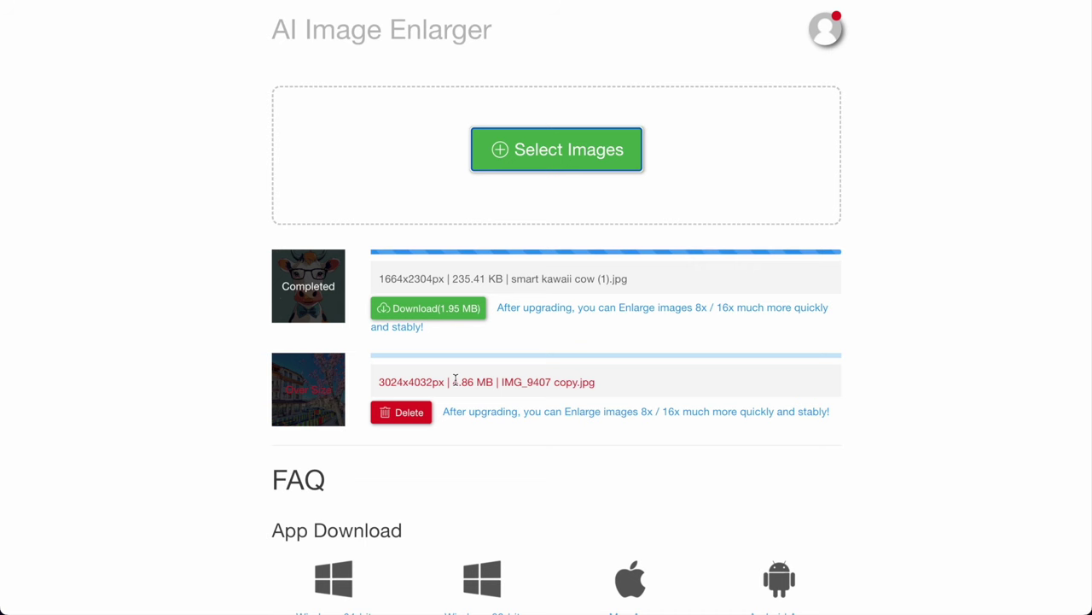
click(81, 587)
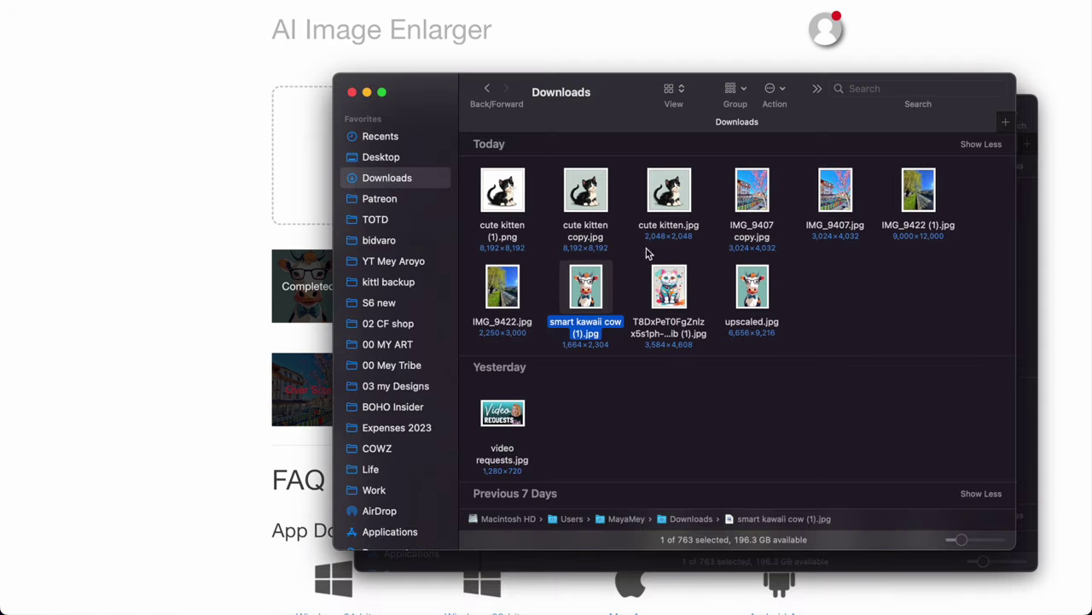
Resize IMG_9407 copy.jpg in Preview to 2250×3000 pixels and save it on close.
click(872, 271)
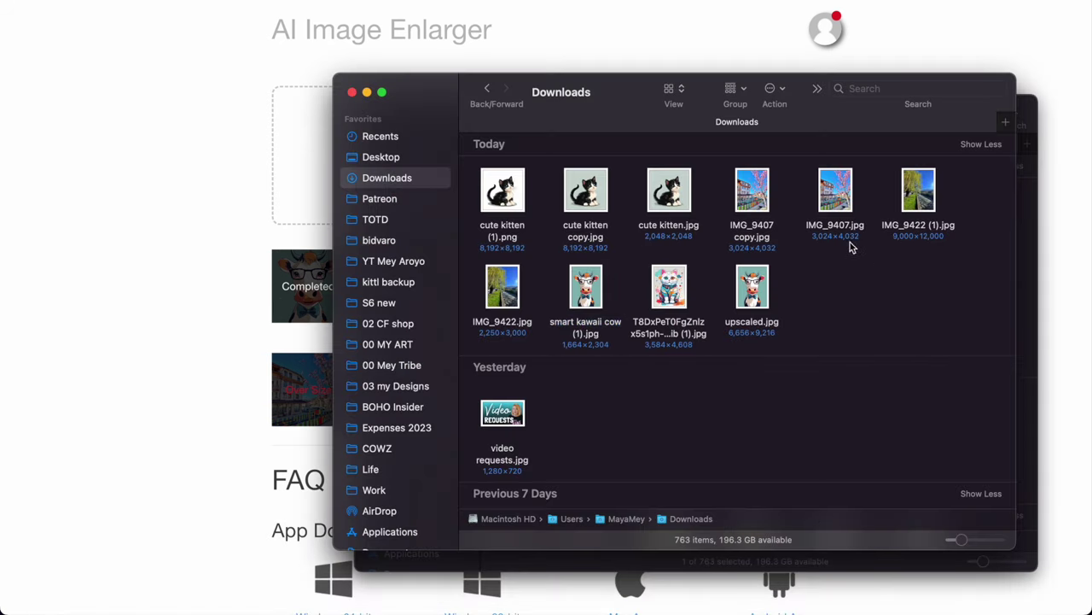
click(740, 195)
double_click(741, 195)
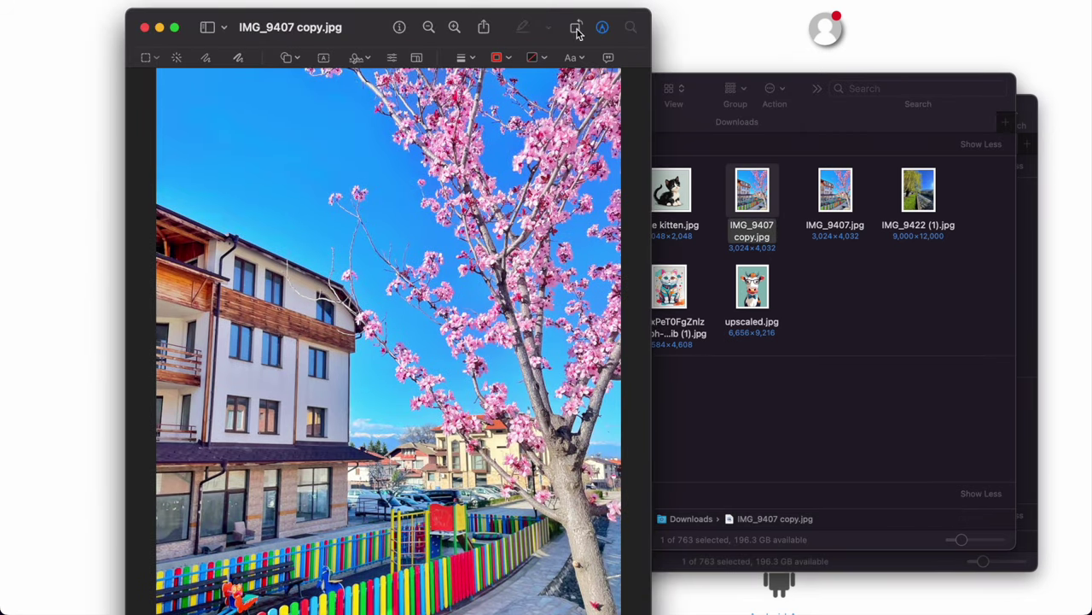
click(418, 60)
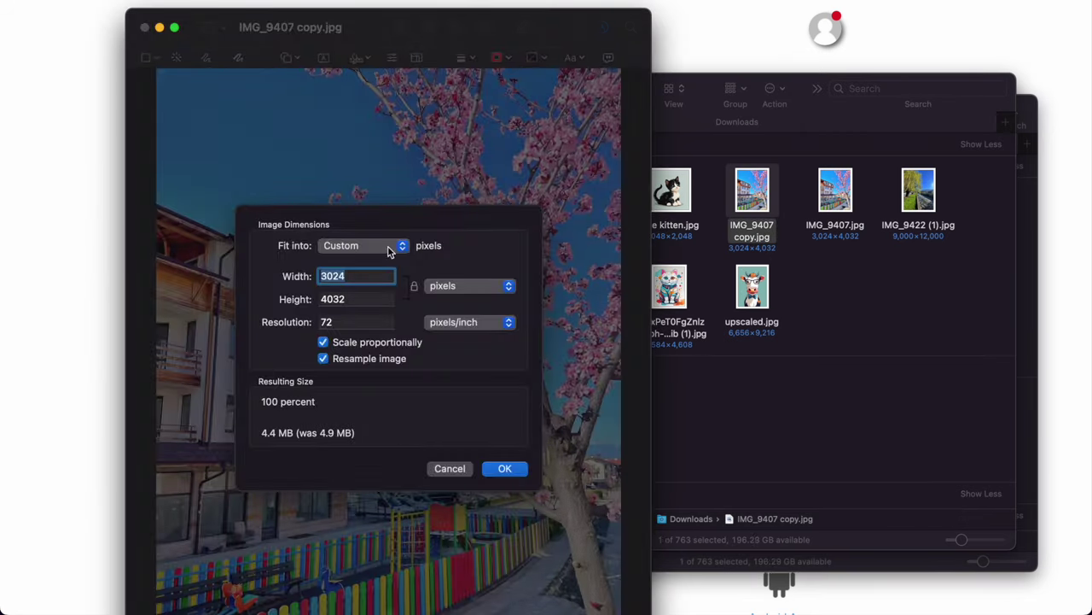
double_click(366, 298)
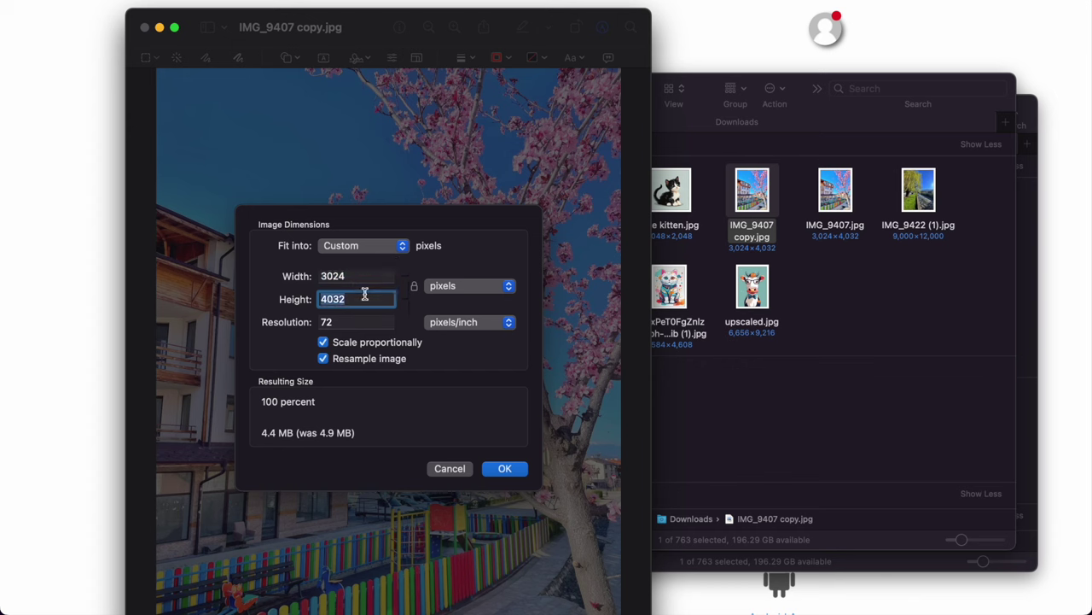
text(3000)
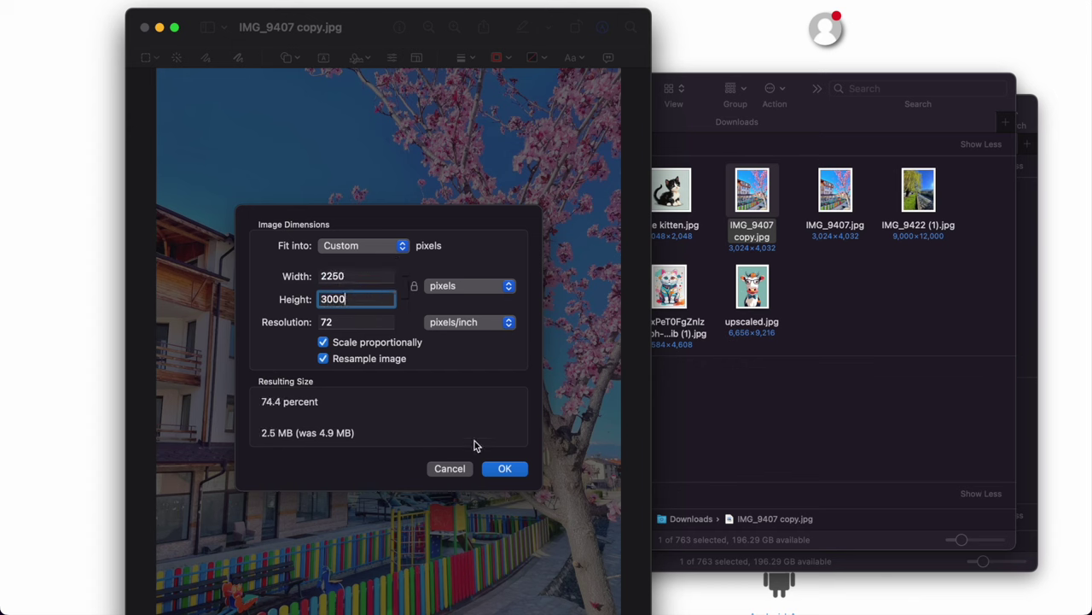
click(507, 470)
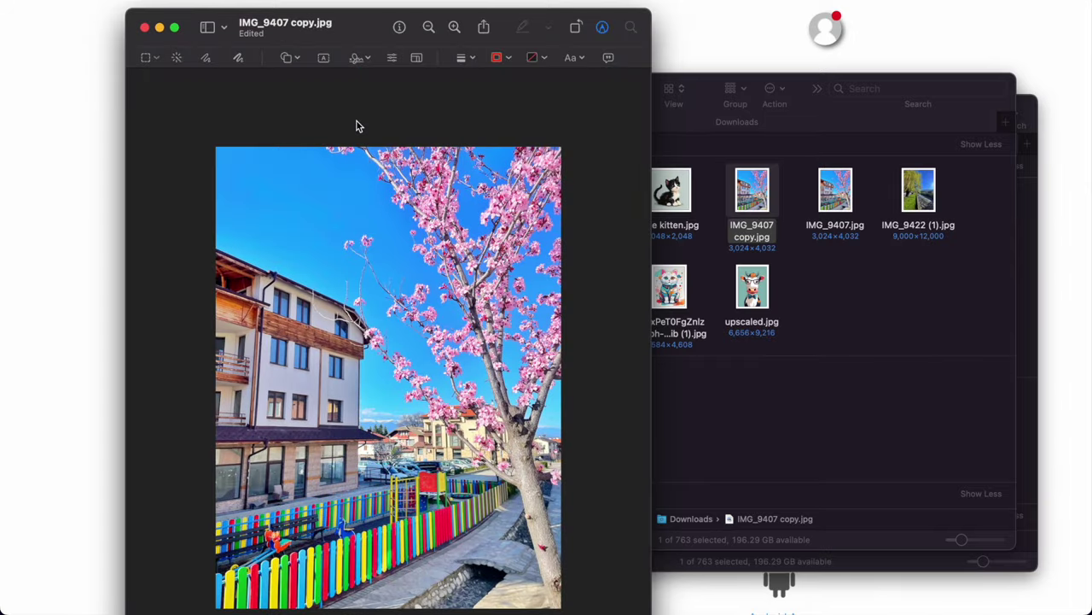
click(142, 27)
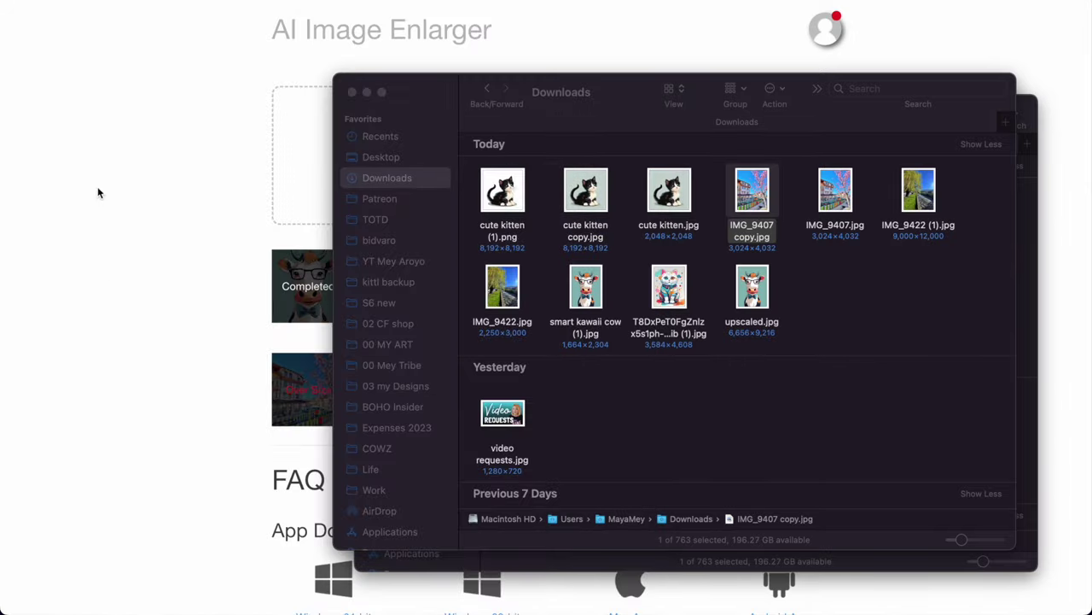
key(Return)
Upload the 2250×3000 IMG_9407 copy.jpg and start enlarging it 4x as a Photo.
click(554, 152)
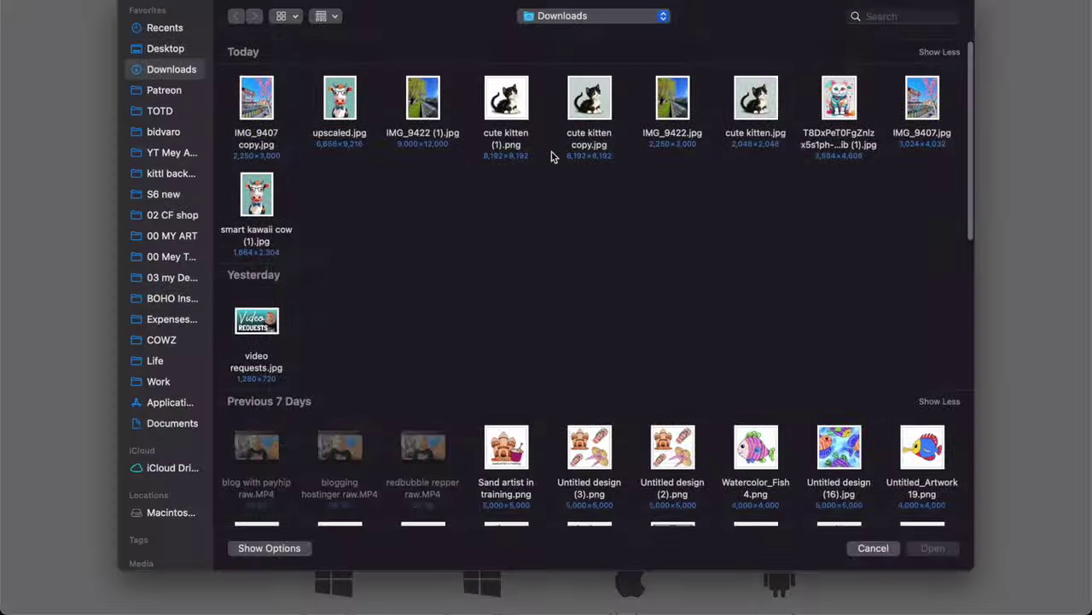
double_click(258, 107)
click(390, 504)
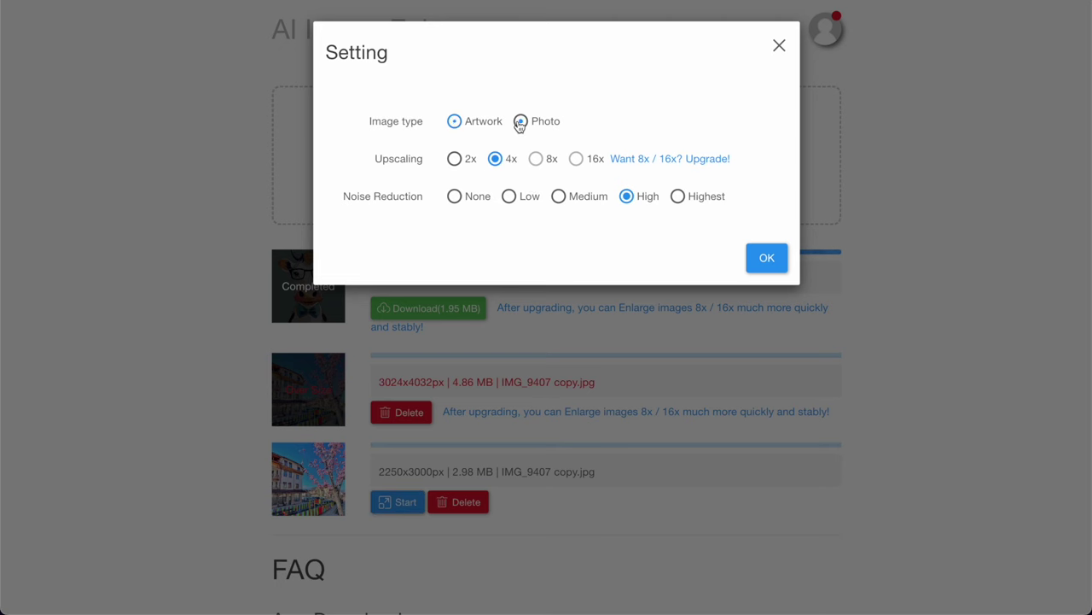
click(520, 122)
click(770, 257)
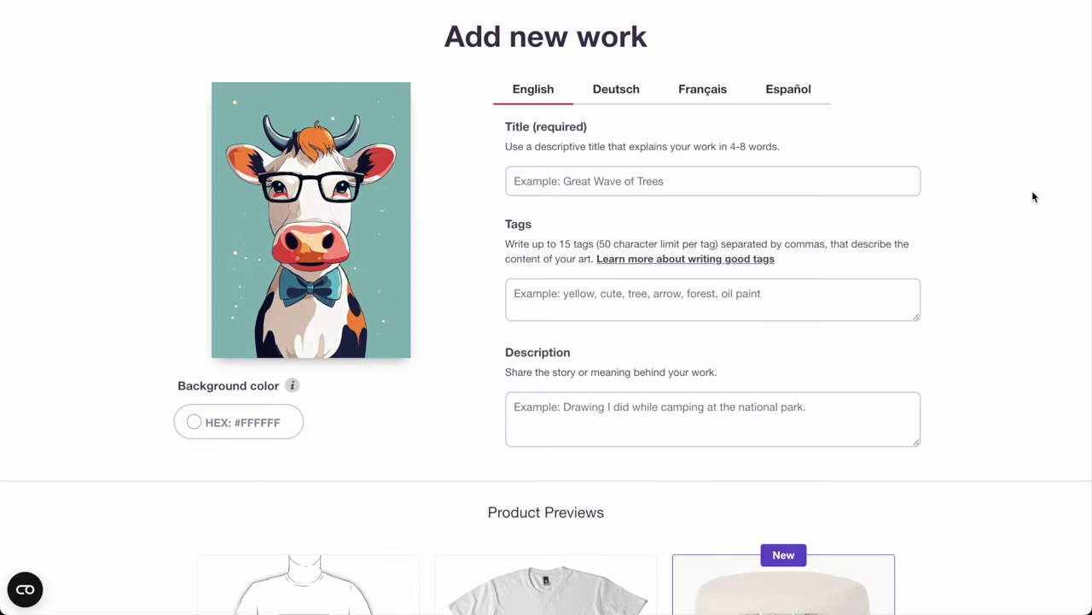
Upload upscaled.jpg to Redbubble as a new work.
scroll(1032, 198, down, 10)
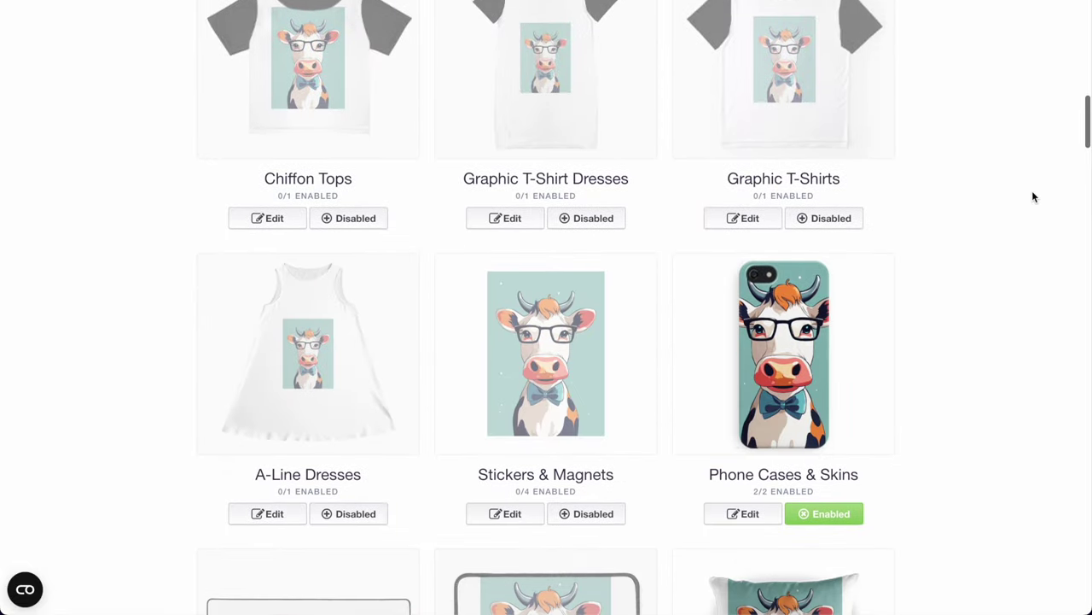
scroll(1031, 195, up, 7)
scroll(1021, 268, up, 3)
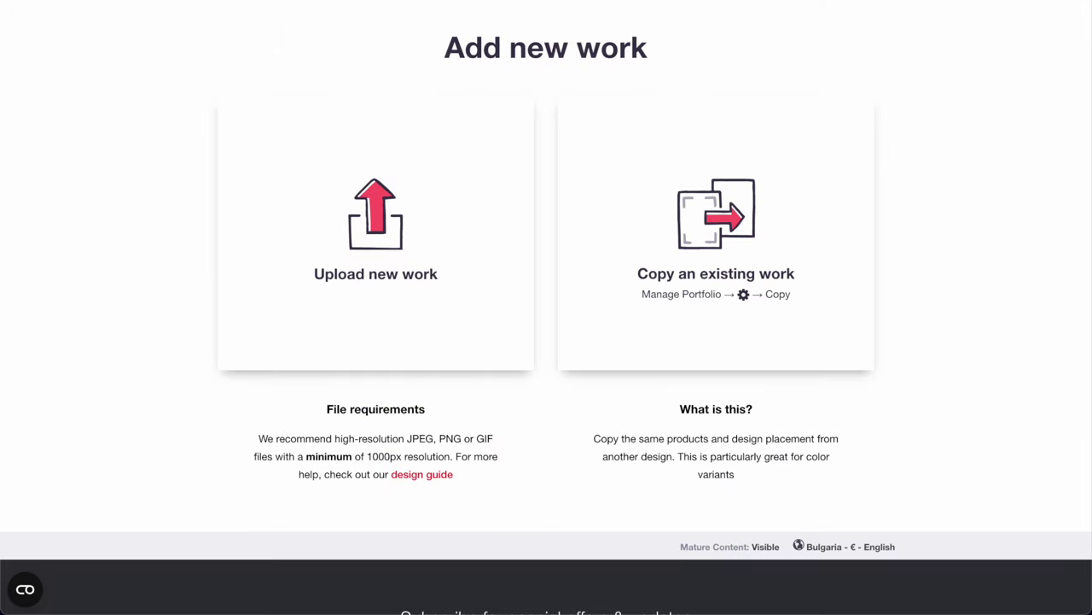
click(394, 238)
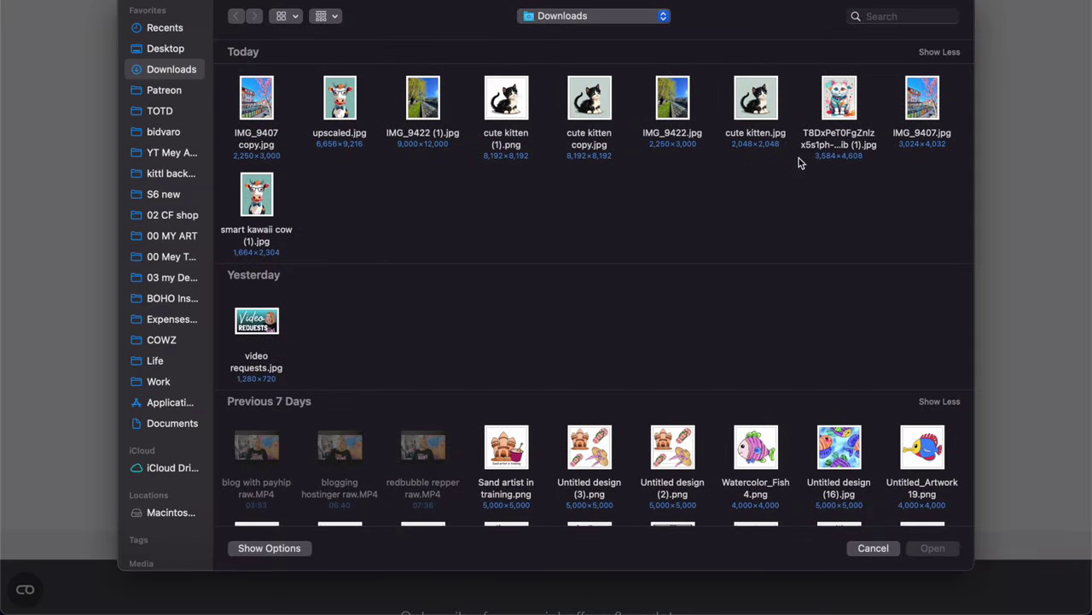
double_click(346, 101)
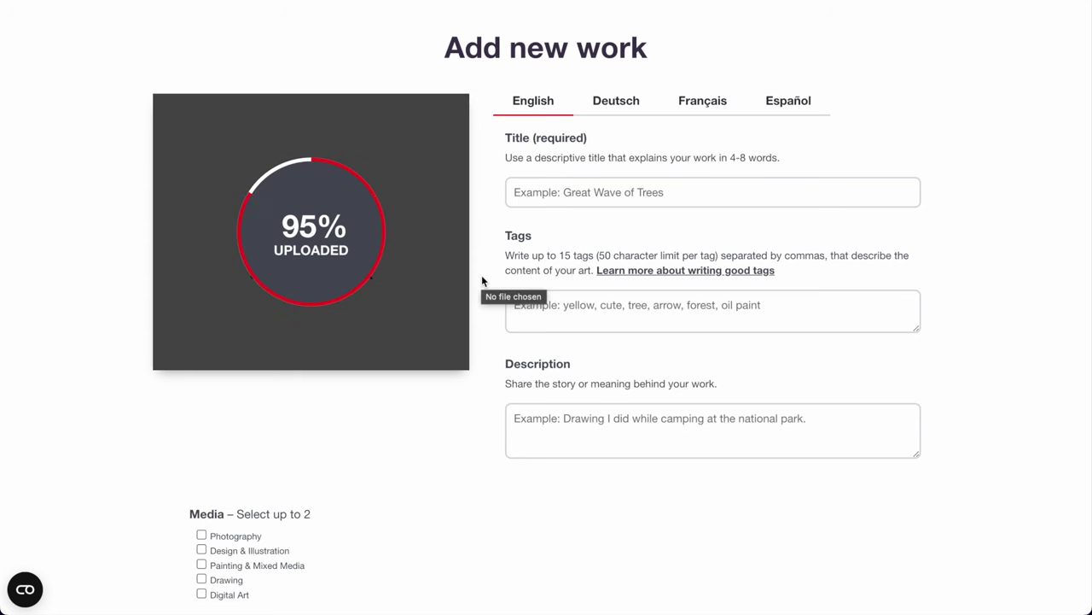
Browse the product previews and open the Duvets, Comforters & Shower Curtains design editor.
scroll(482, 275, down, 15)
scroll(828, 6, up, 5)
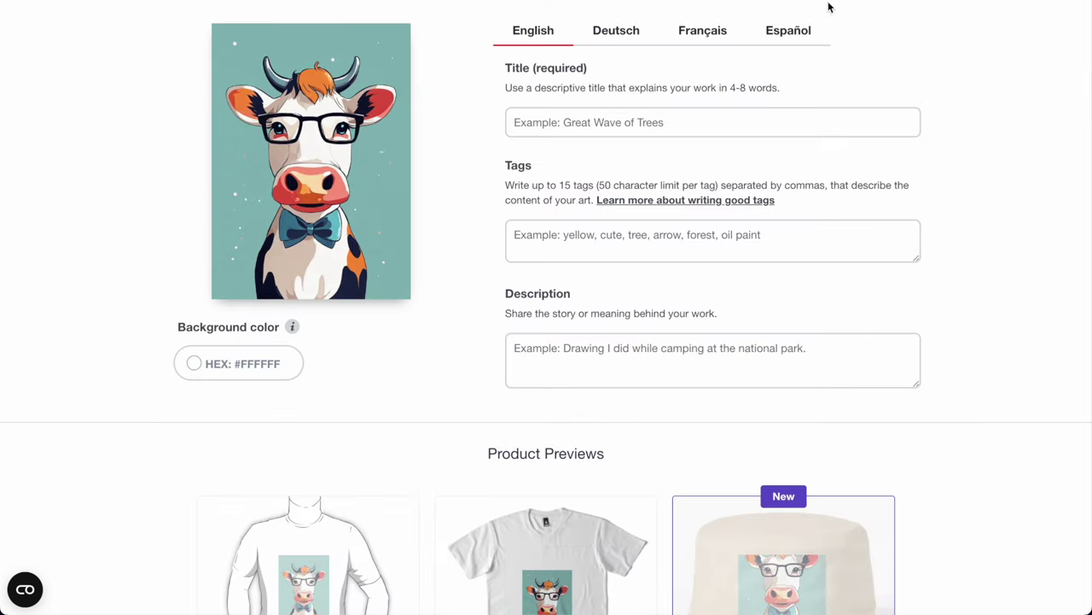
scroll(623, 261, down, 4)
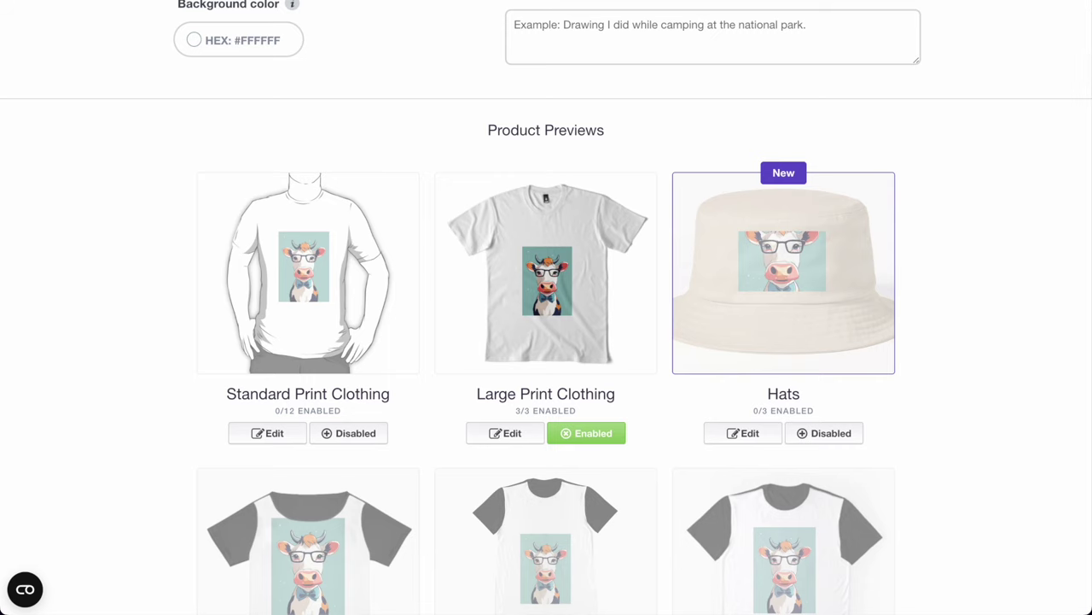
scroll(658, 244, down, 1)
scroll(658, 178, down, 2)
scroll(486, 337, down, 4)
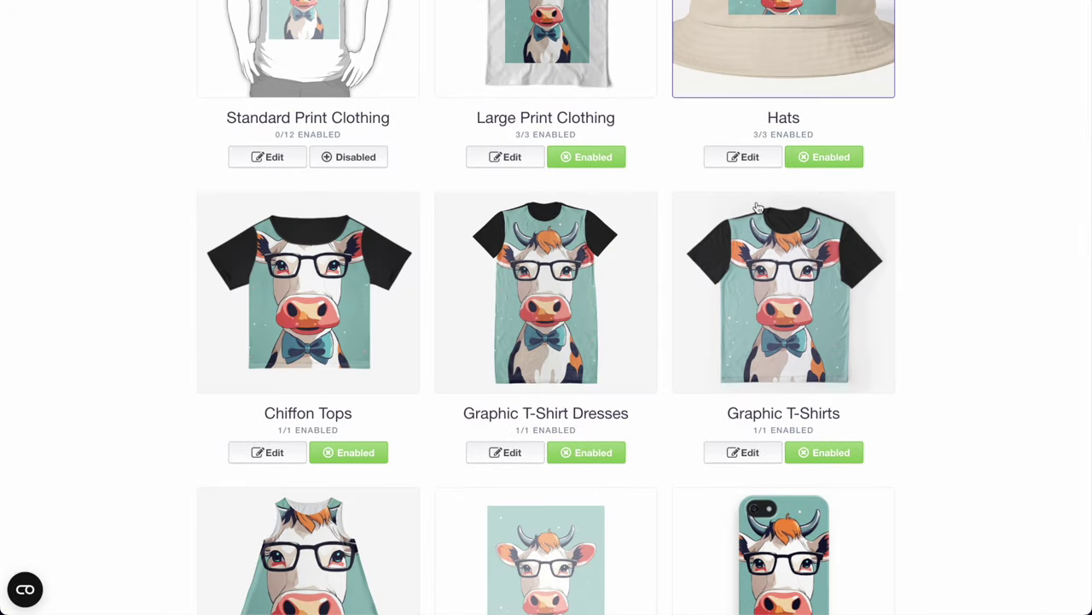
scroll(760, 209, down, 11)
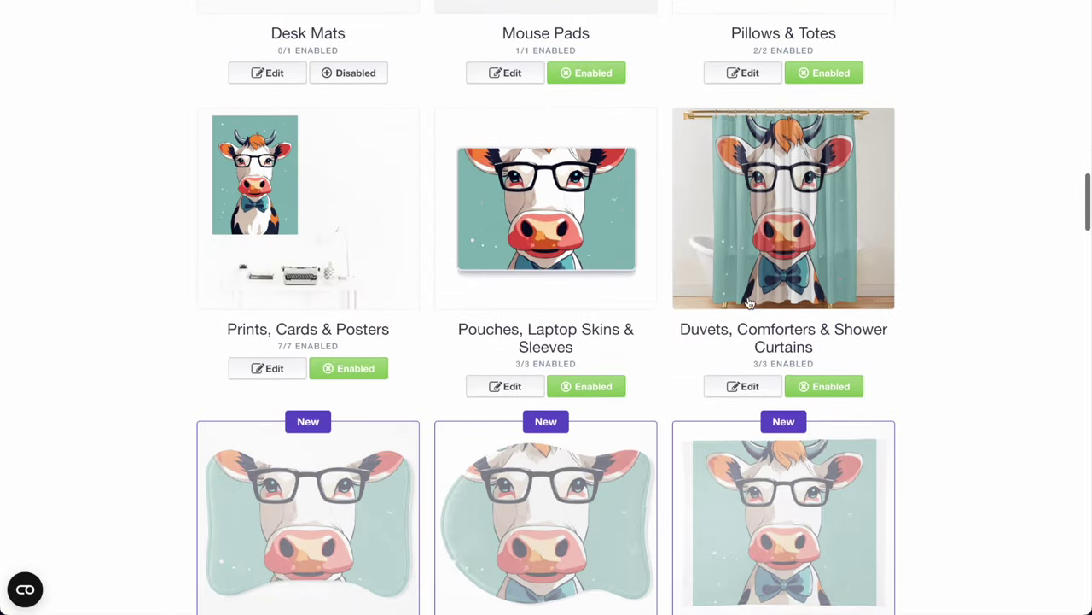
click(768, 260)
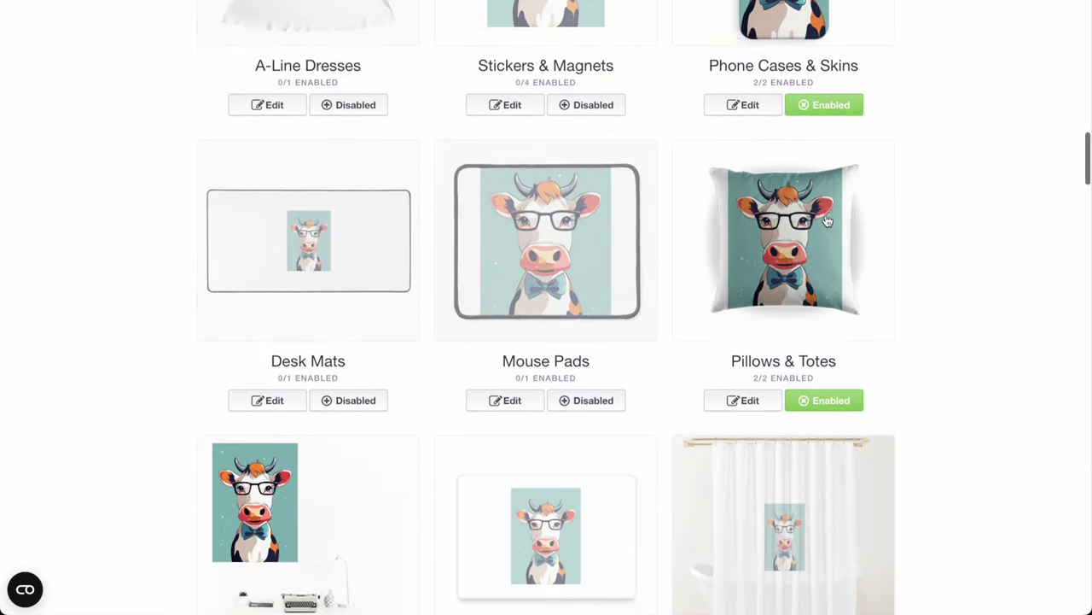
scroll(731, 227, up, 2)
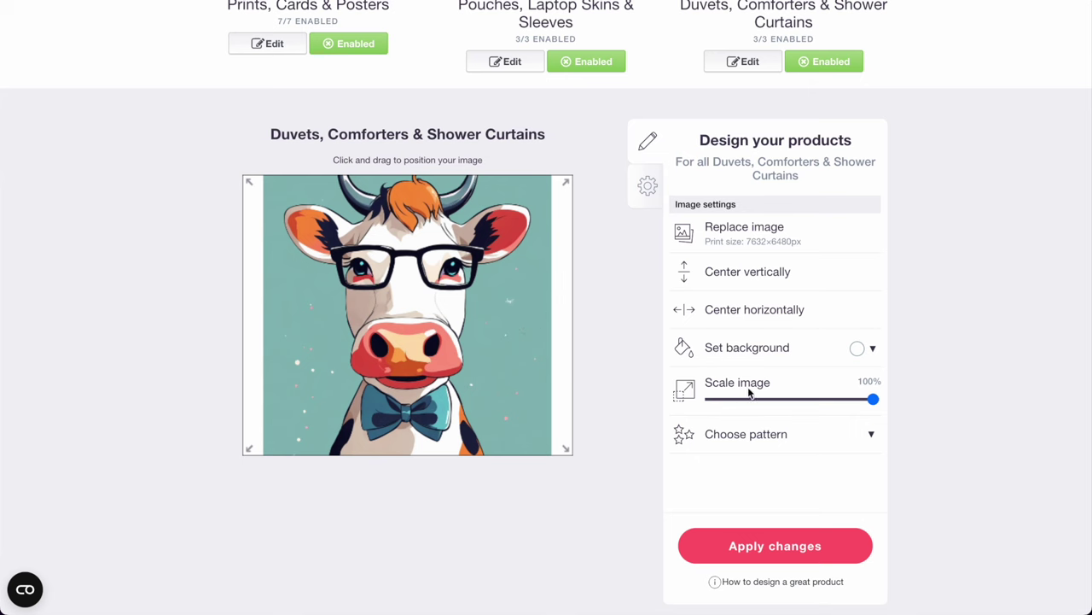
Tile the cow in a Regular grid pattern on the duvet and shift it up and right.
click(751, 434)
click(828, 462)
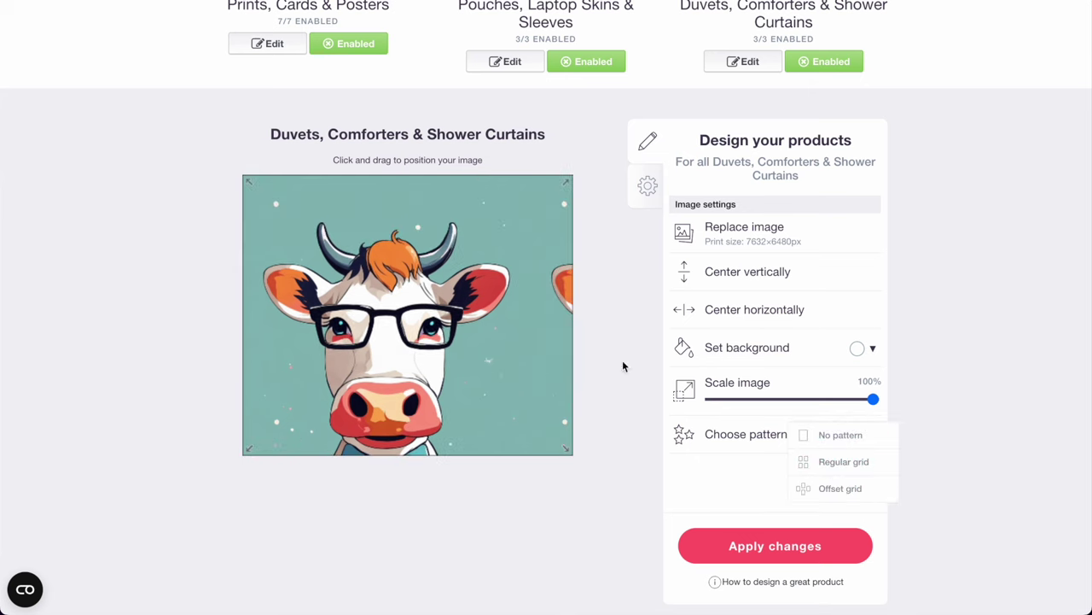
drag(460, 408, 483, 384)
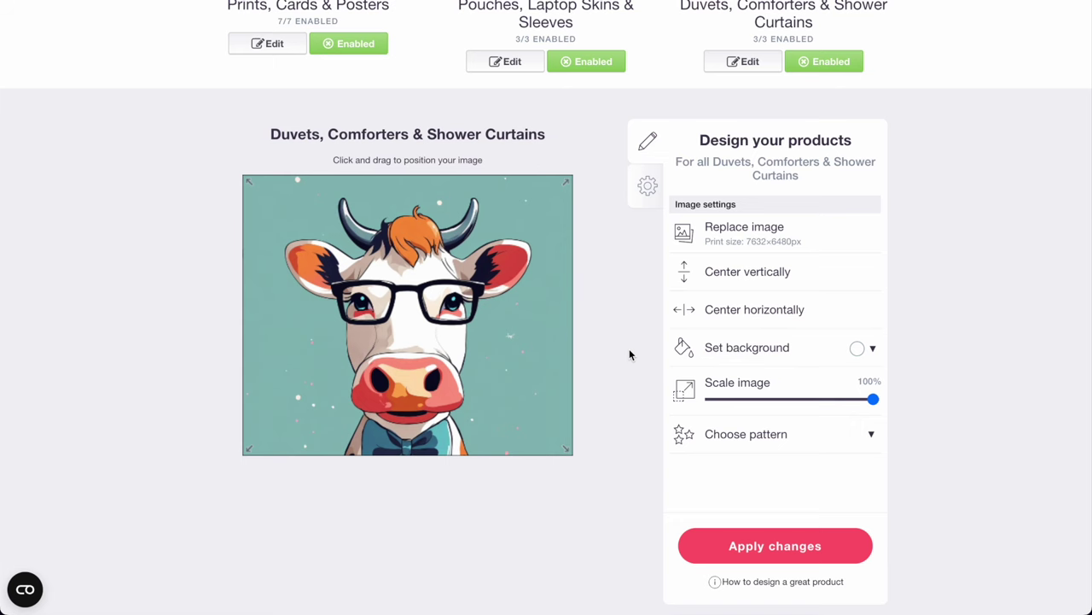
Scale the cow on the Spiral Notebooks design to 36%.
scroll(629, 349, up, 5)
scroll(648, 396, down, 6)
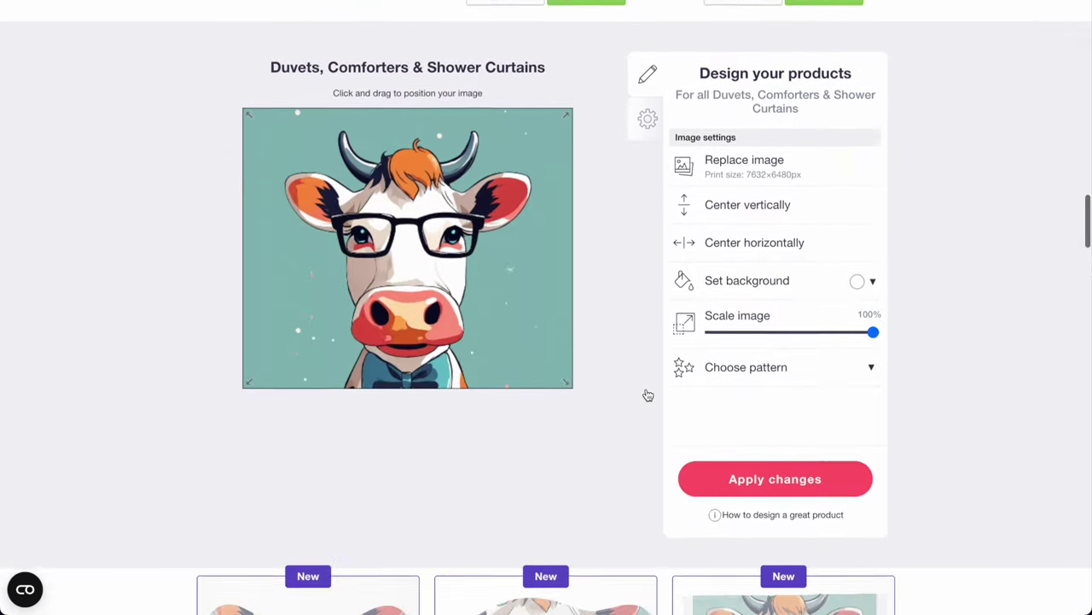
scroll(649, 395, down, 10)
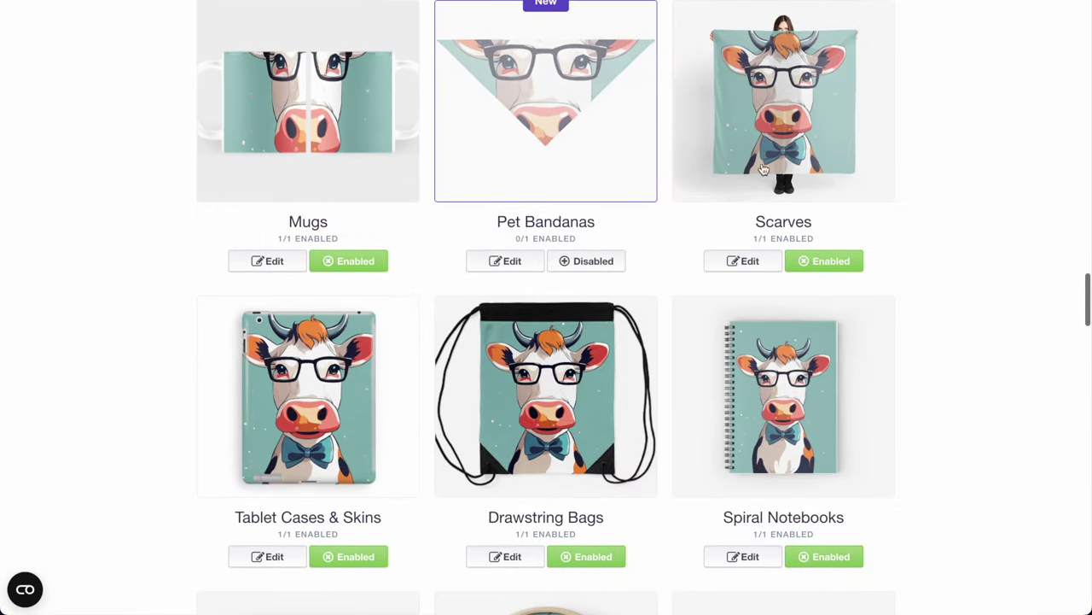
scroll(853, 86, down, 3)
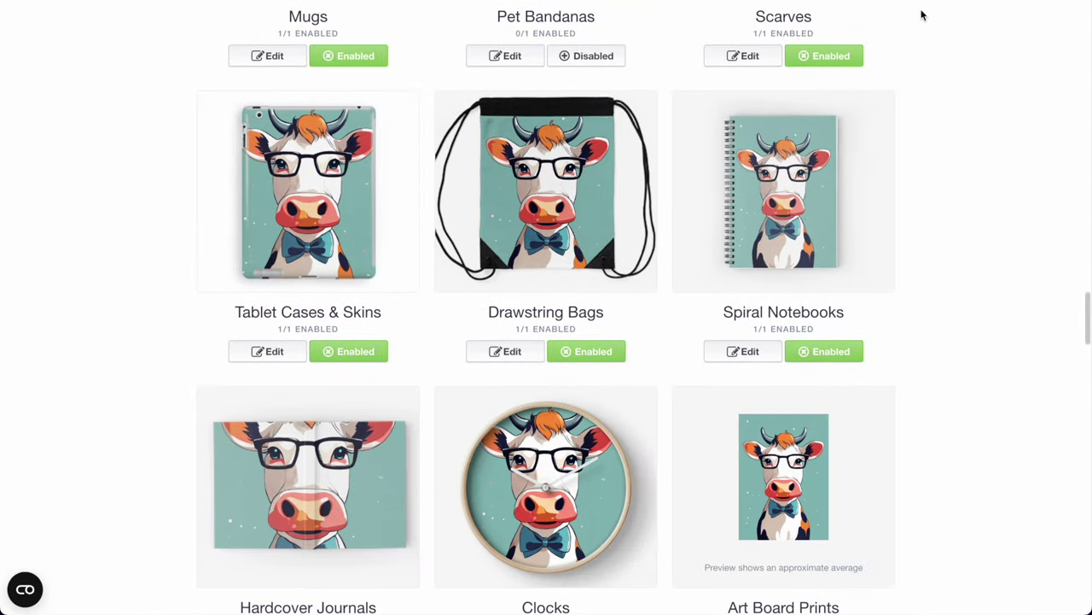
scroll(750, 247, up, 15)
scroll(750, 254, down, 9)
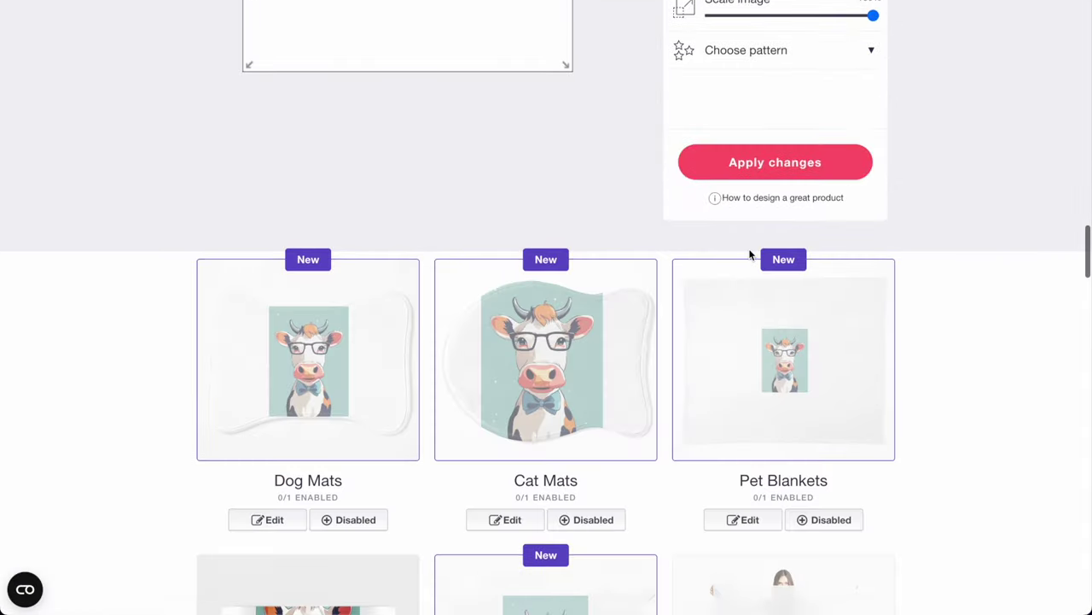
scroll(749, 254, down, 4)
click(853, 546)
scroll(858, 293, up, 1)
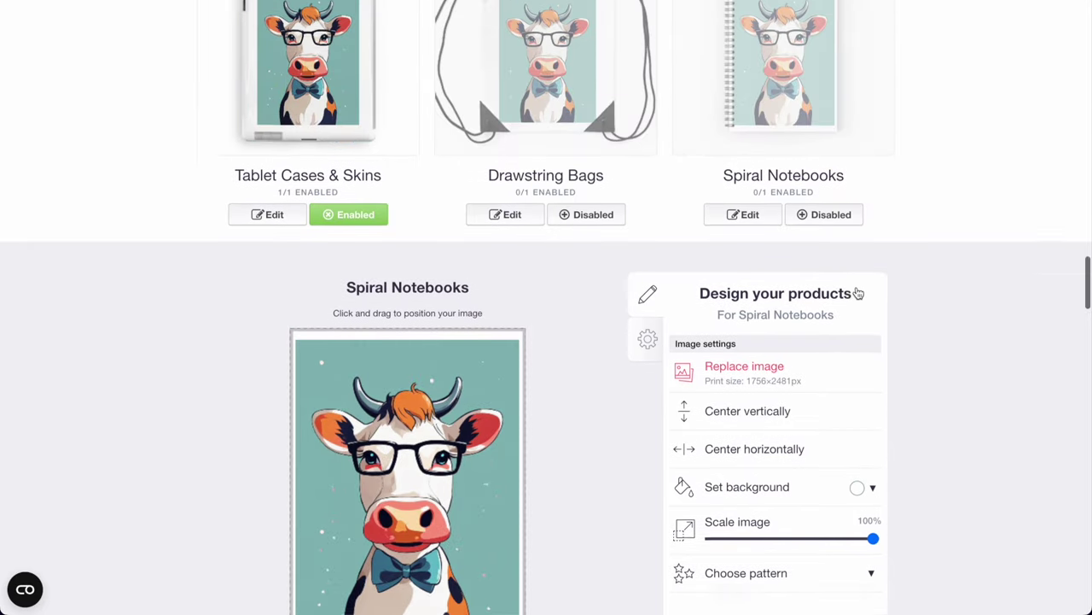
scroll(858, 292, down, 2)
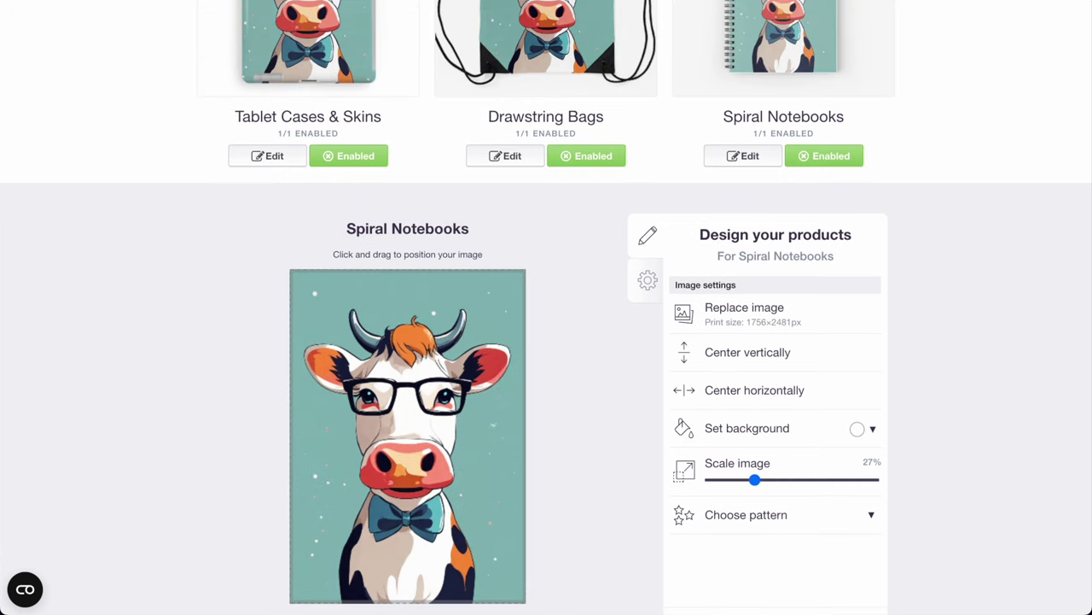
scroll(813, 251, down, 1)
scroll(814, 250, down, 1)
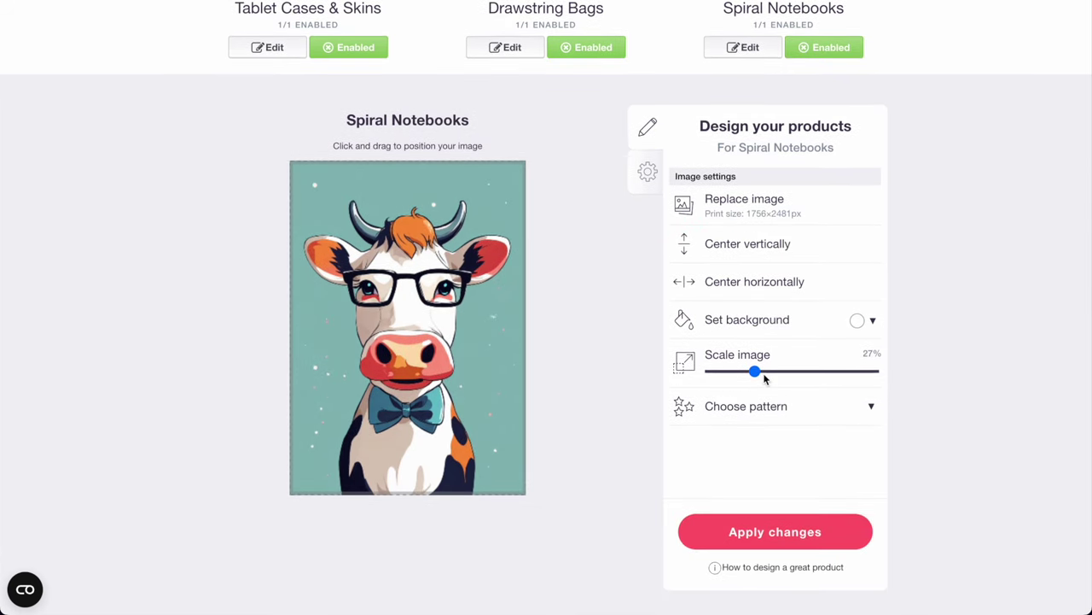
mouse_move(754, 373)
mouse_down()
mouse_move(895, 371)
mouse_move(770, 376)
mouse_up()
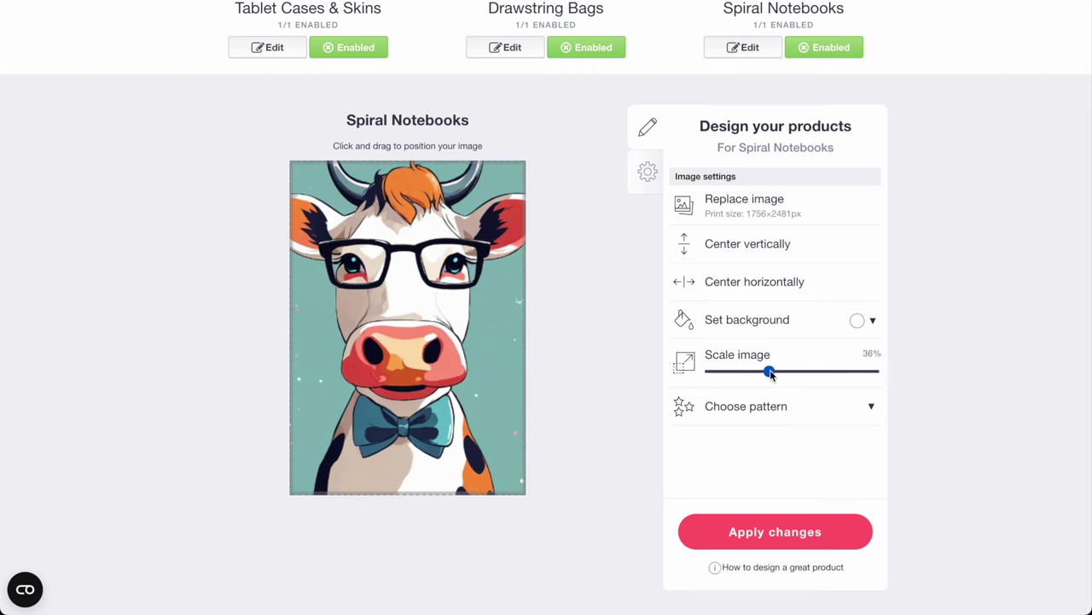
scroll(802, 290, up, 1)
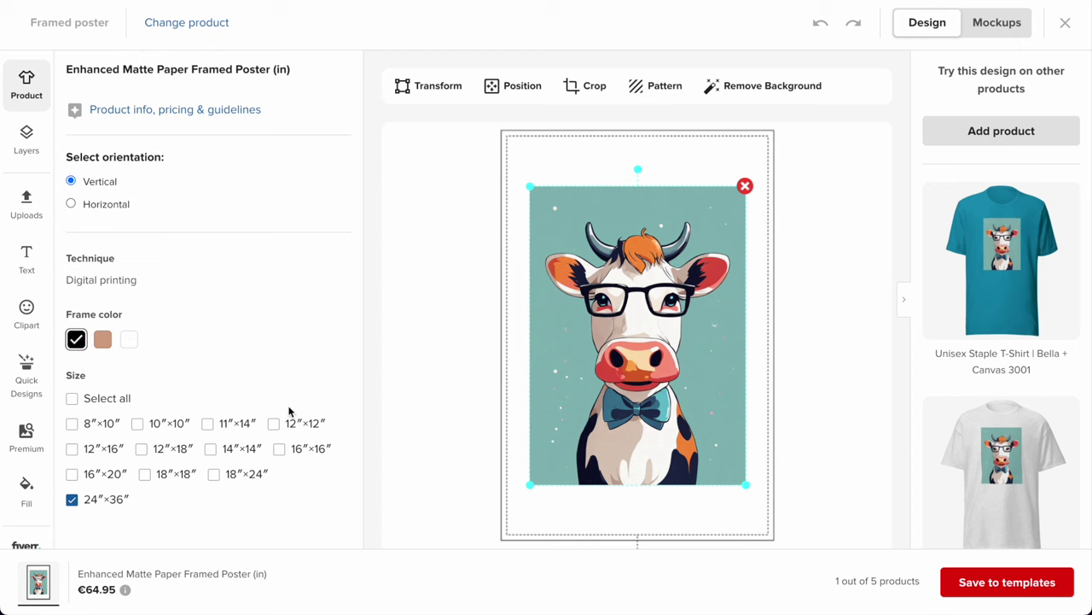
Check the poster layer's print quality, test enlarging the cow, then restore it to 18.93×26.16.
click(26, 139)
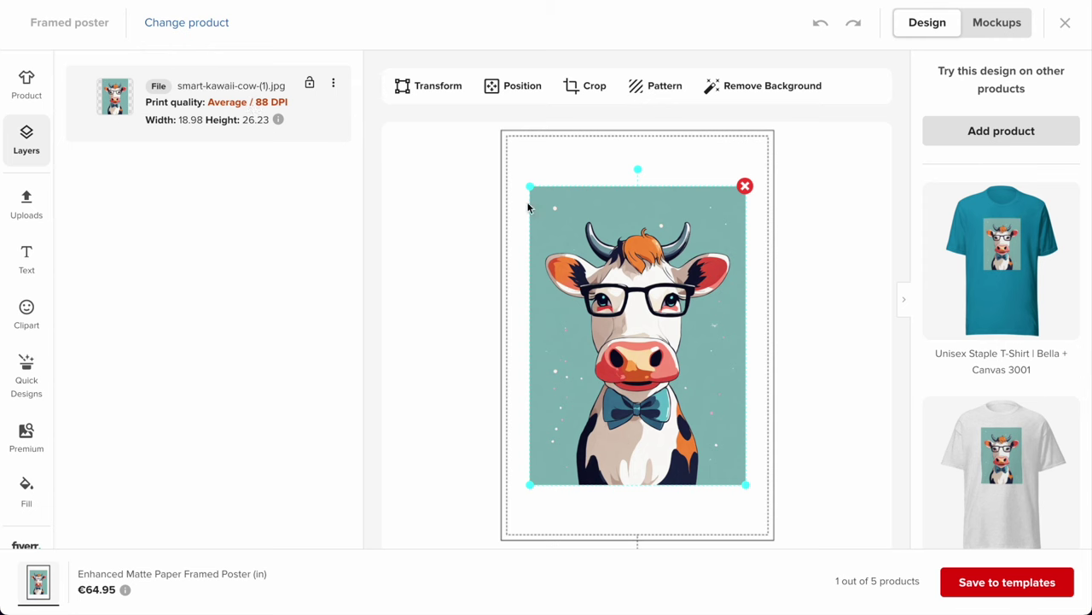
drag(528, 185, 488, 130)
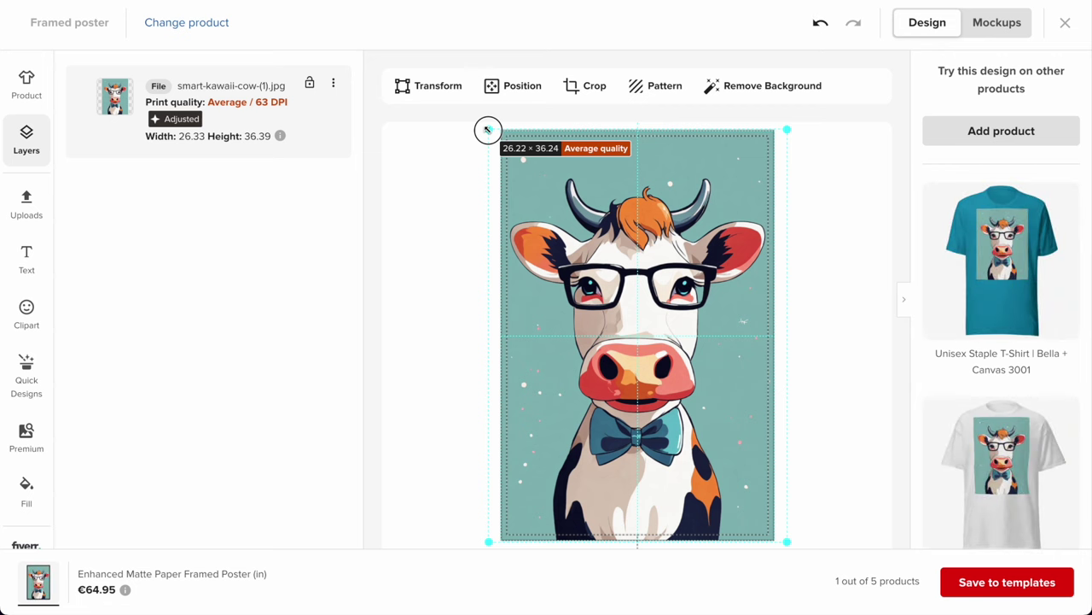
drag(488, 130, 526, 185)
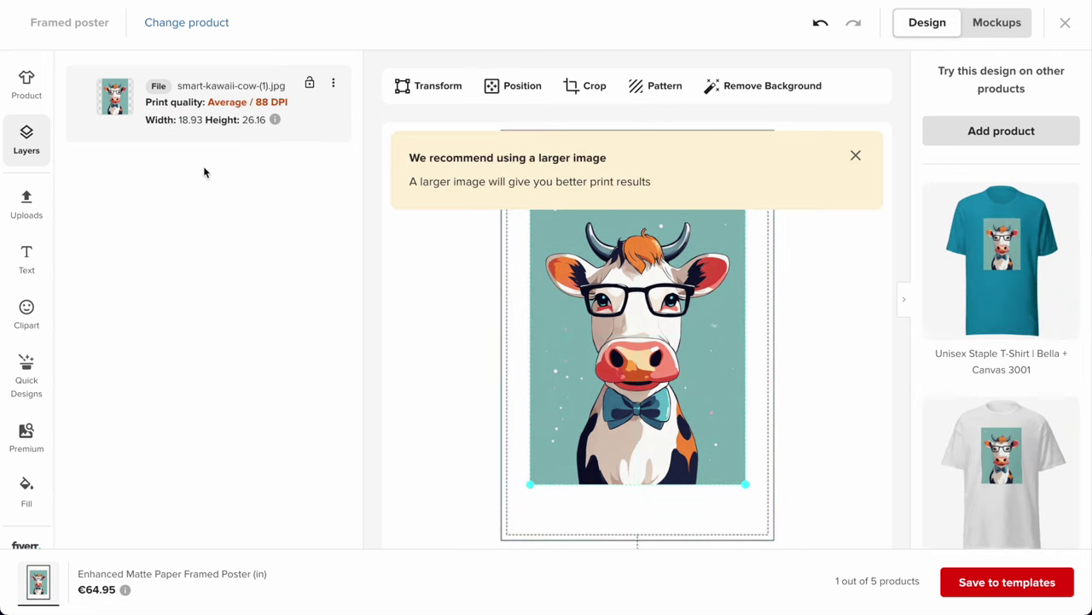
Upload upscaled.jpg from the computer into Printful's file library for the poster.
click(26, 204)
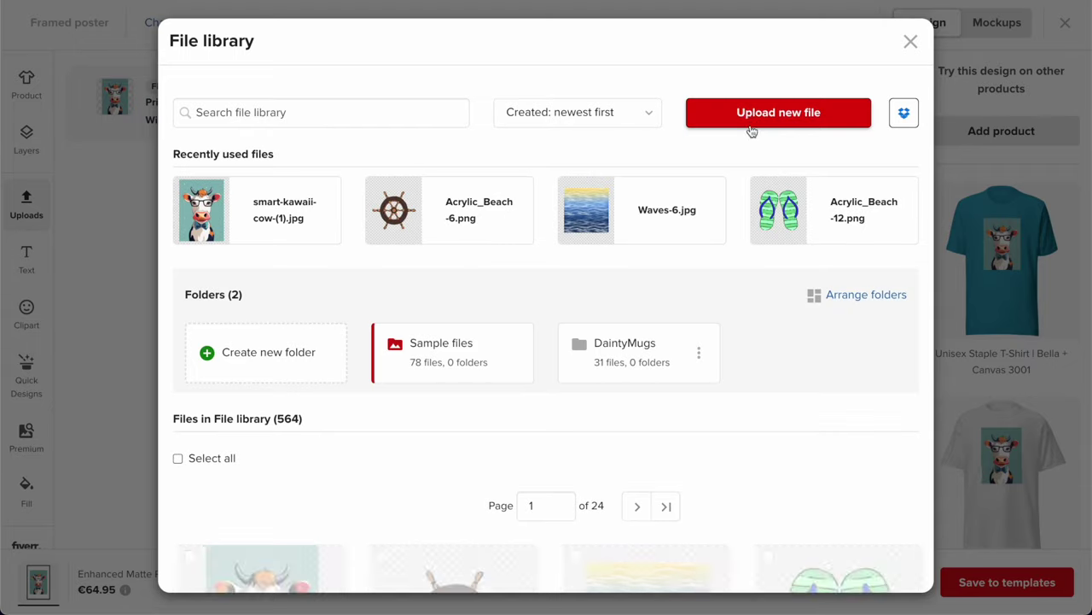
click(751, 131)
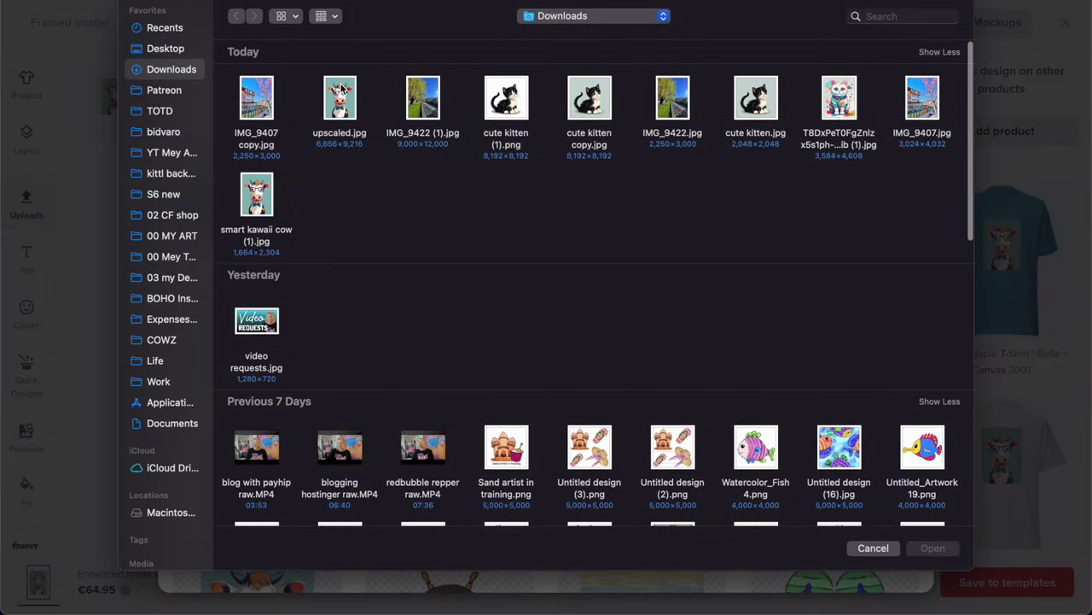
double_click(340, 97)
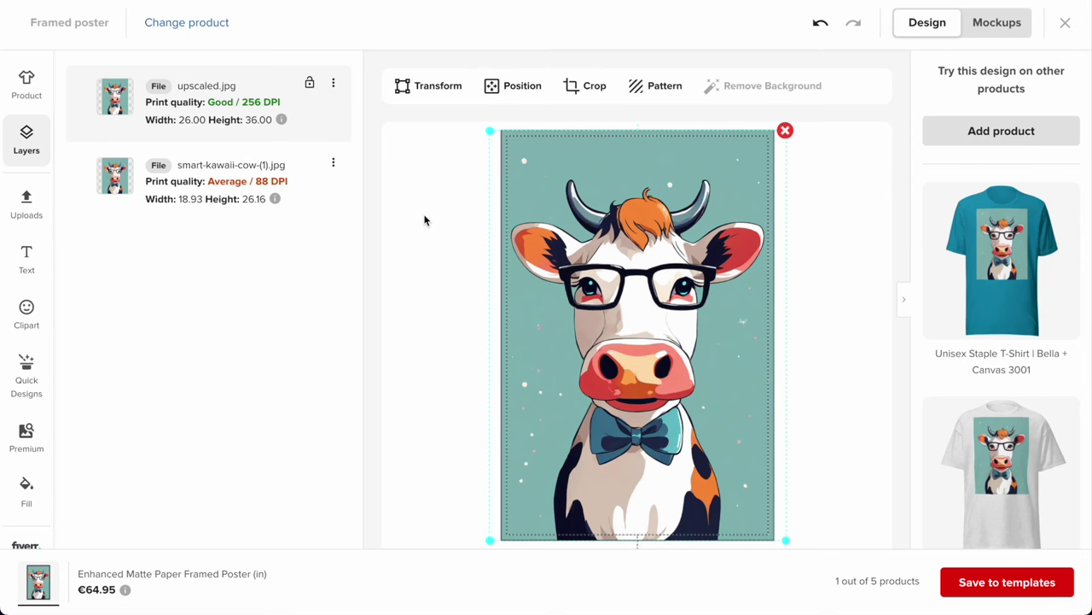
Show the poster's layers: upscaled.jpg at Good / 256 DPI and the cow file at 88 DPI.
click(33, 89)
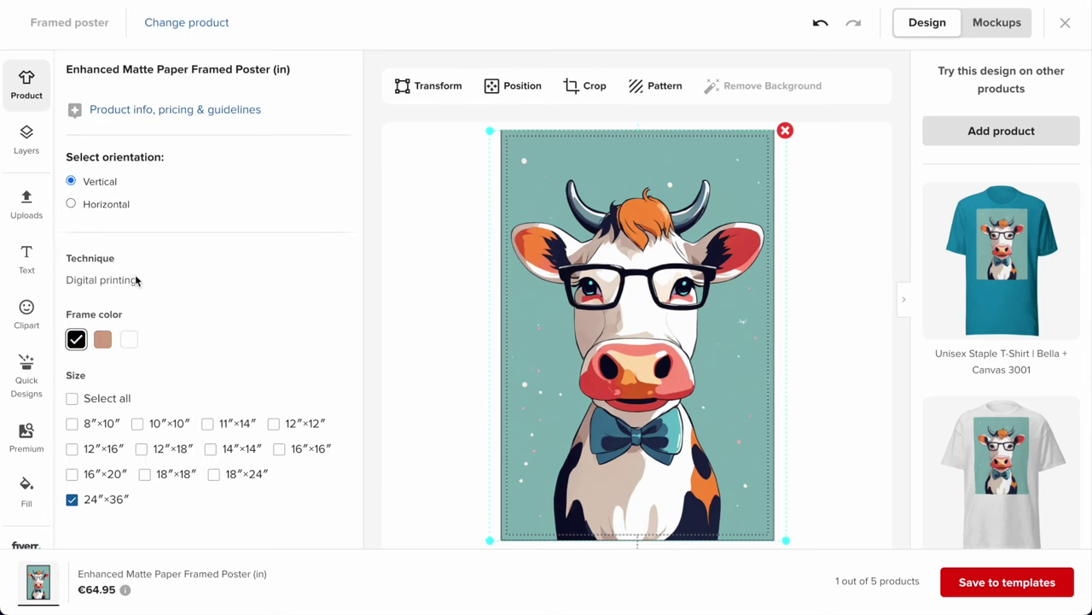
click(41, 143)
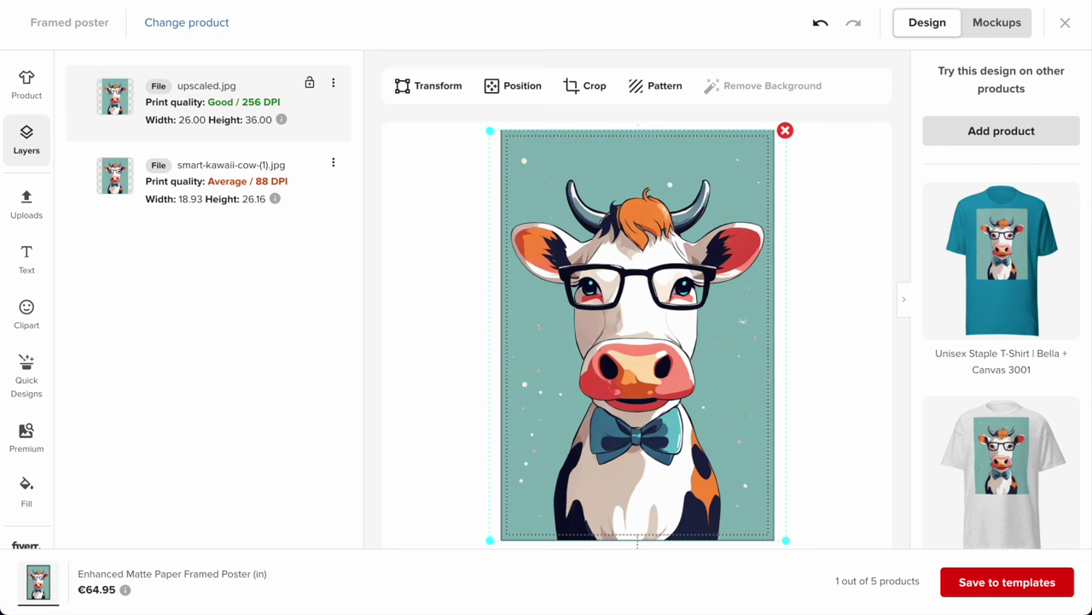
click(853, 2)
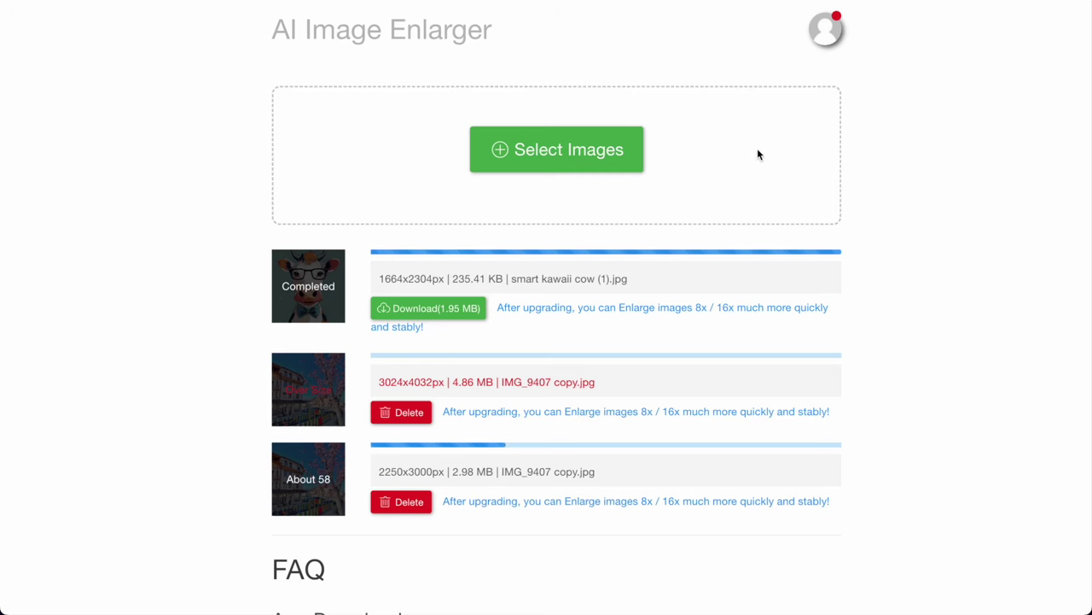
Check the finished cow upscale and the still-processing IMG_9407 copy.jpg, then open Downloads.
scroll(607, 346, down, 3)
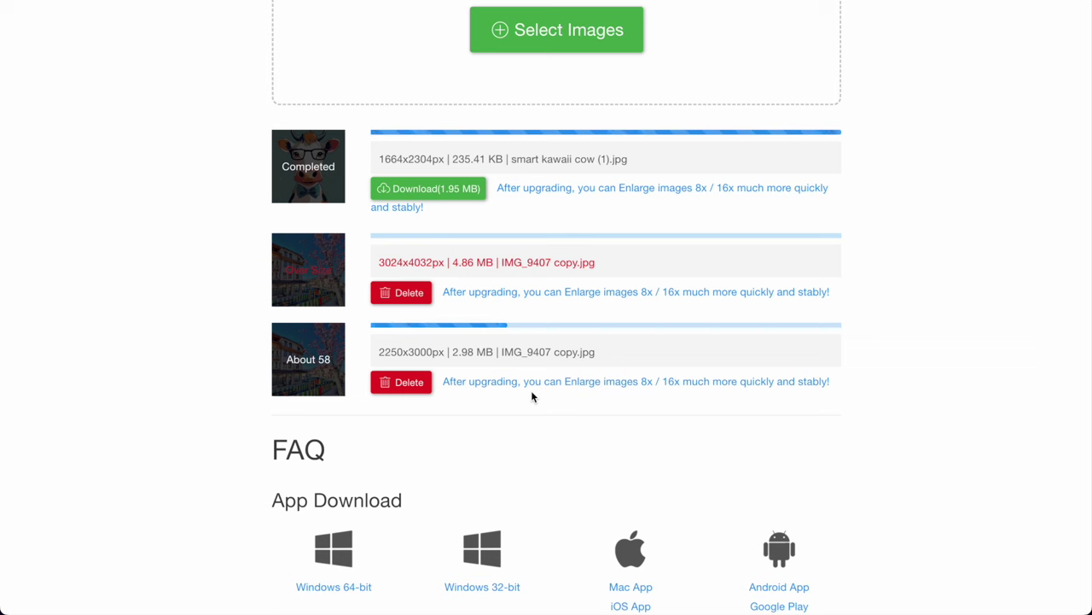
mouse_move(149, 598)
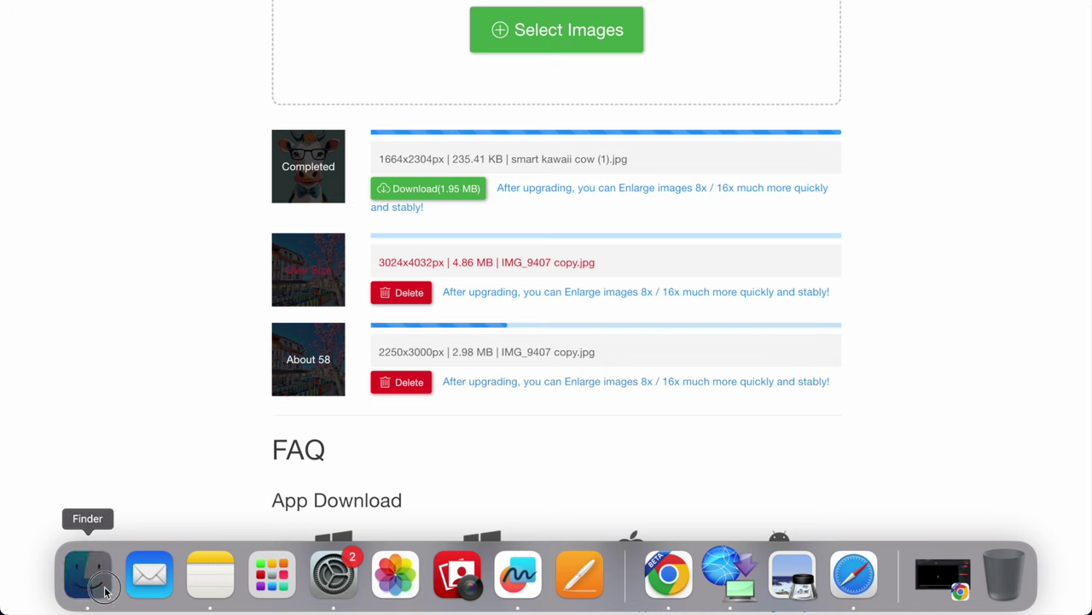
click(87, 573)
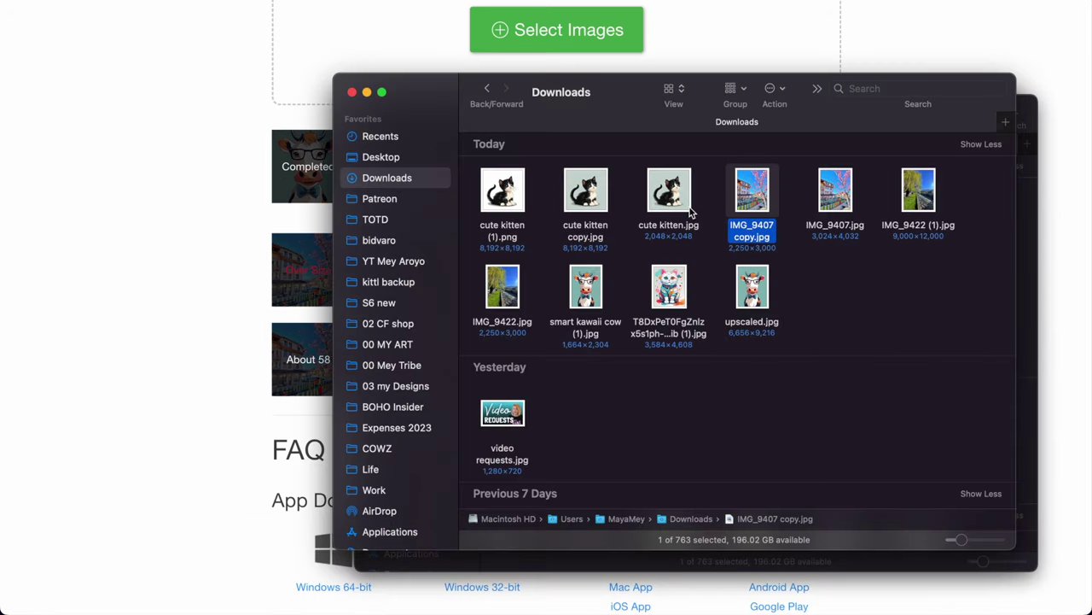
Open the original cute kitten.jpg in Preview and enlarge its window.
click(675, 198)
key(space)
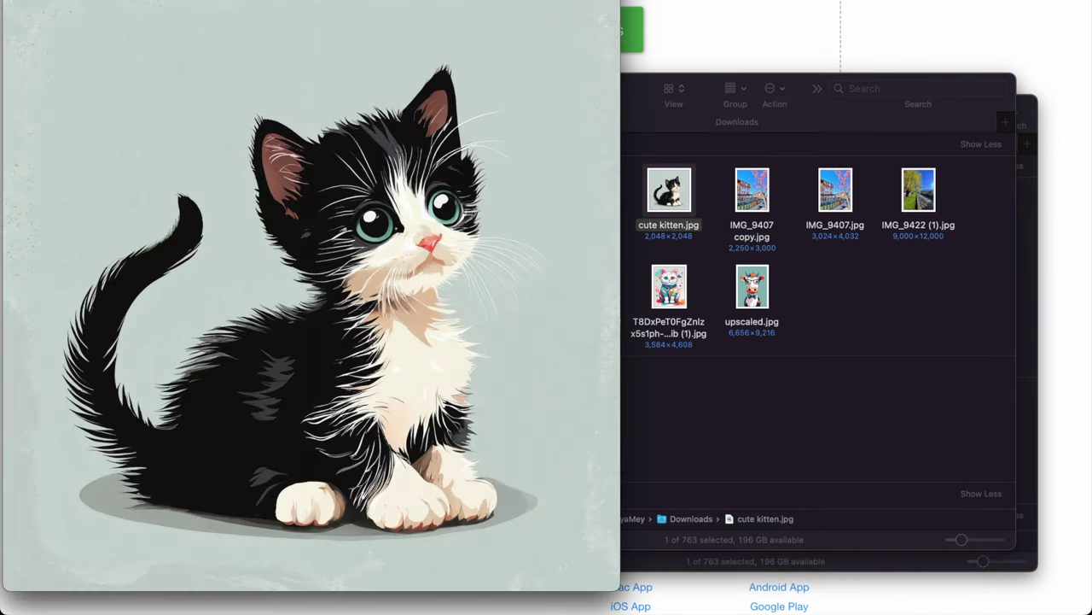
click(597, 17)
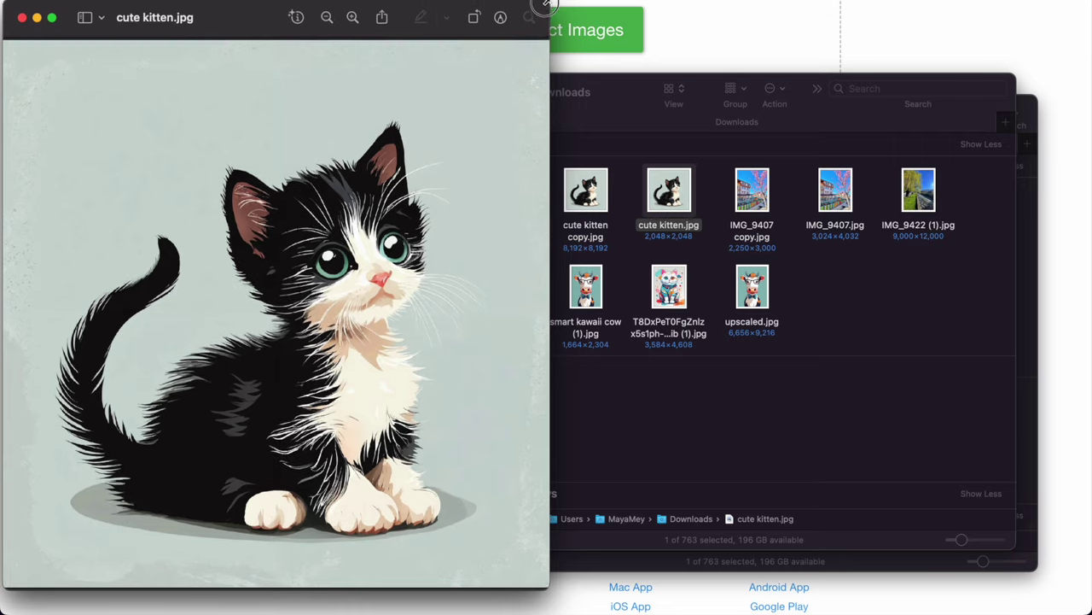
drag(546, 4, 585, 0)
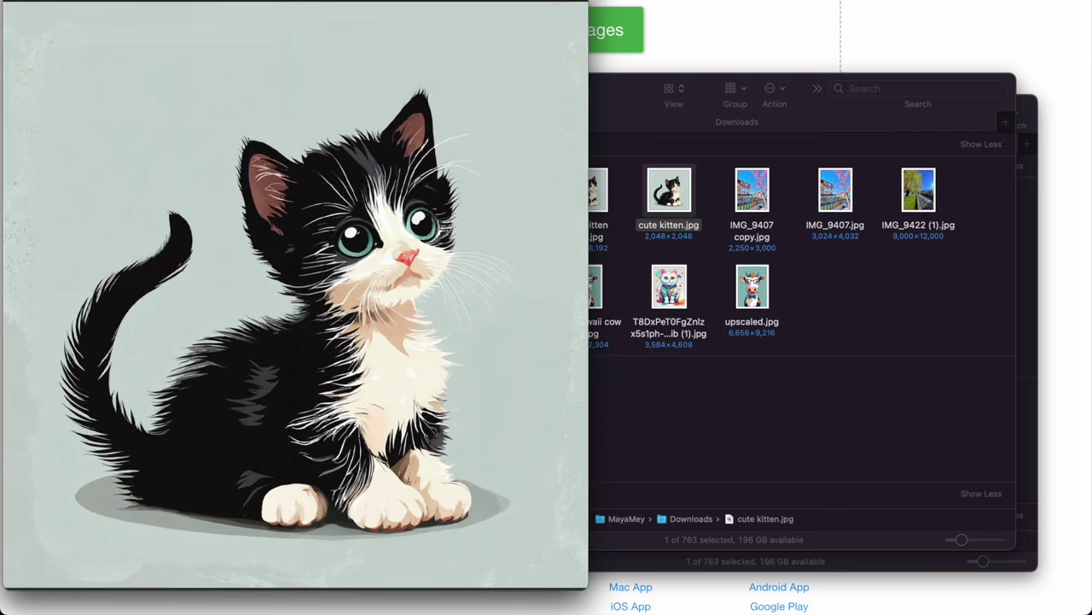
Open cute kitten copy.jpg alongside, compare the kitten's eye close up, and close the images.
click(621, 226)
click(389, 41)
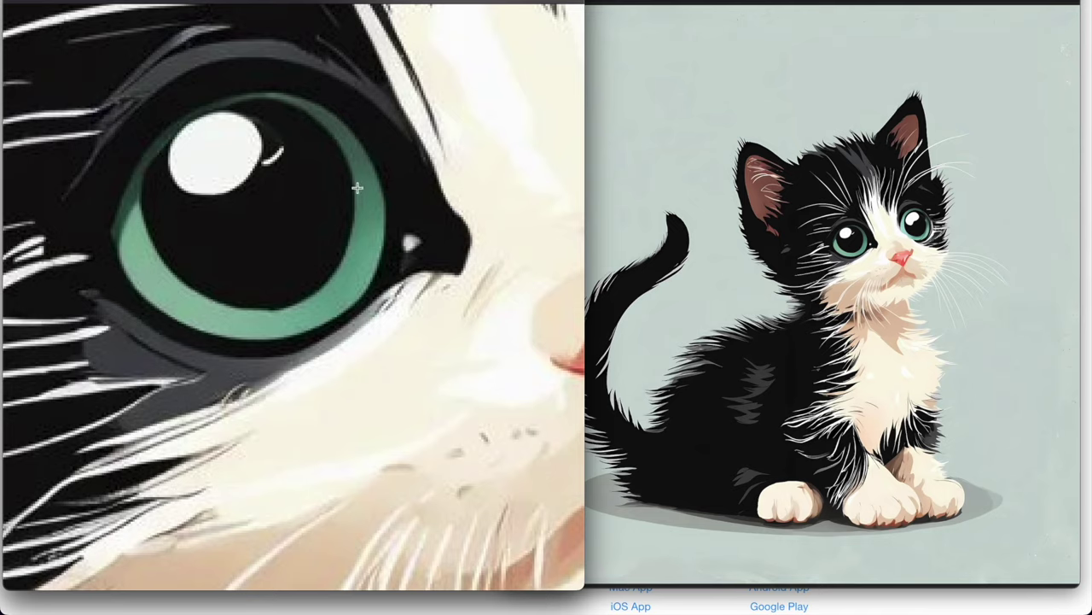
click(867, 226)
scroll(861, 199, up, 8)
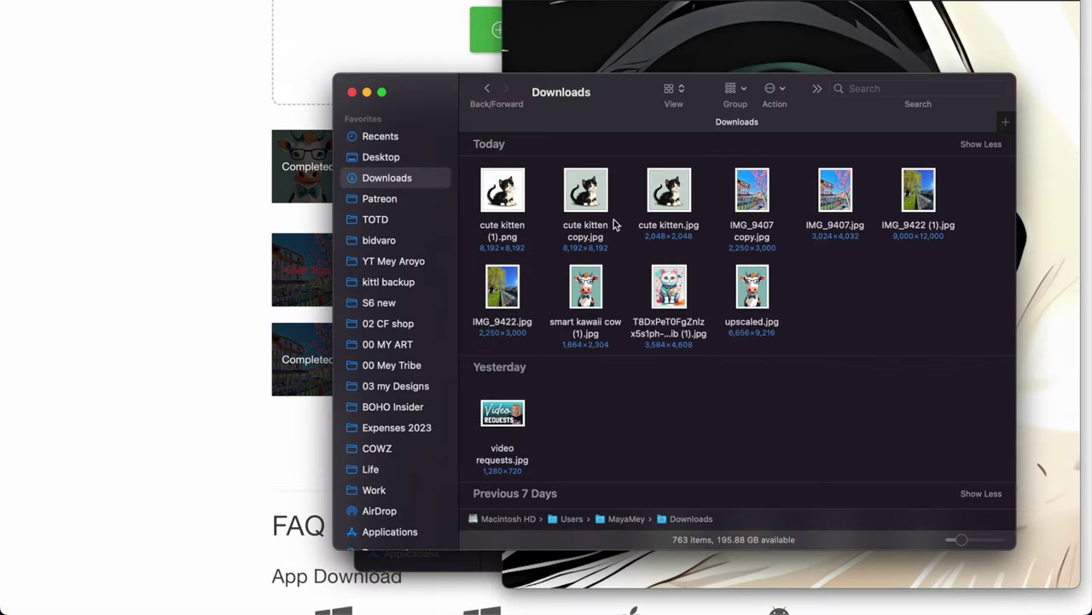
click(731, 55)
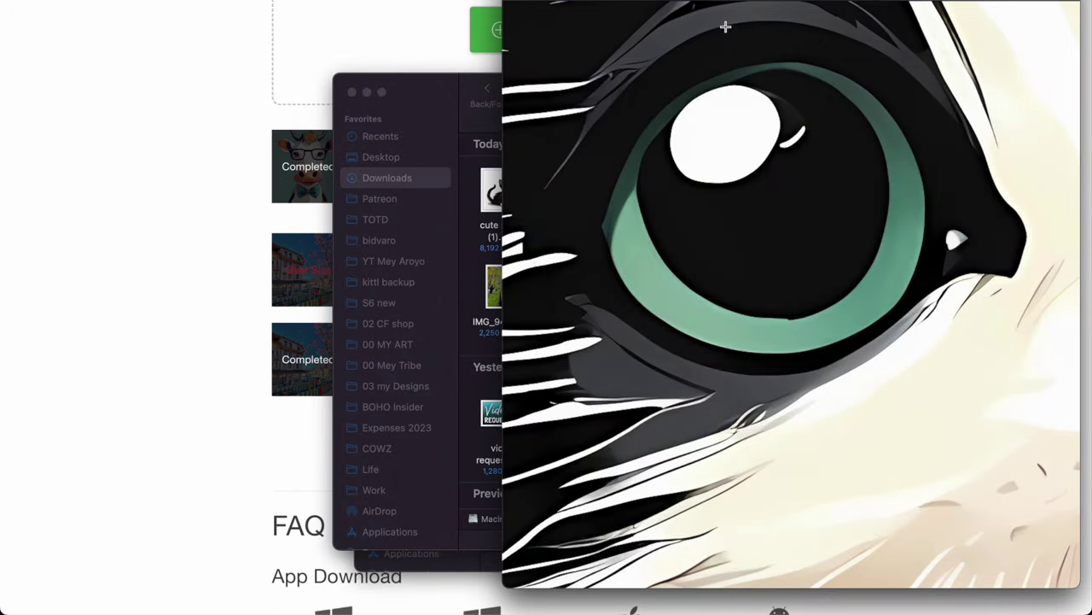
key(super+w)
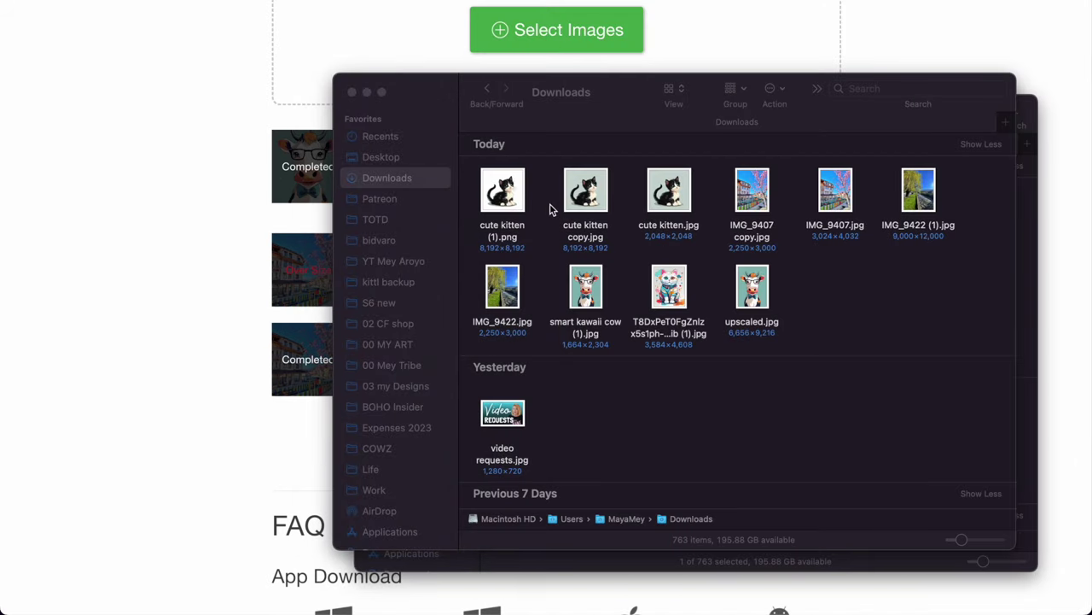
Duplicate the upscaled cute kitten copy.jpg and open the copy in Preview.
click(595, 196)
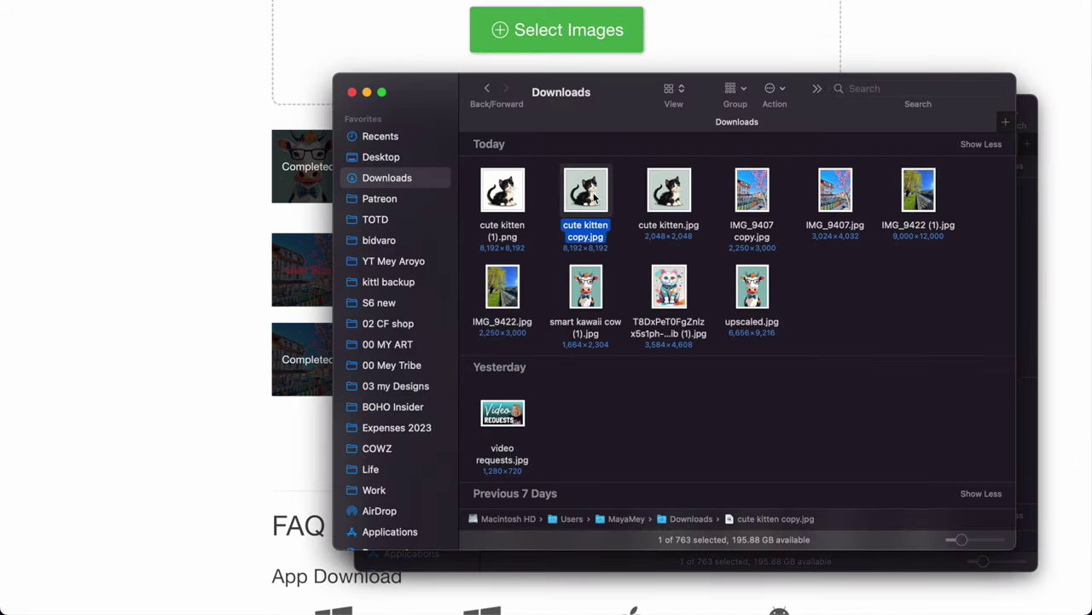
key(super+d)
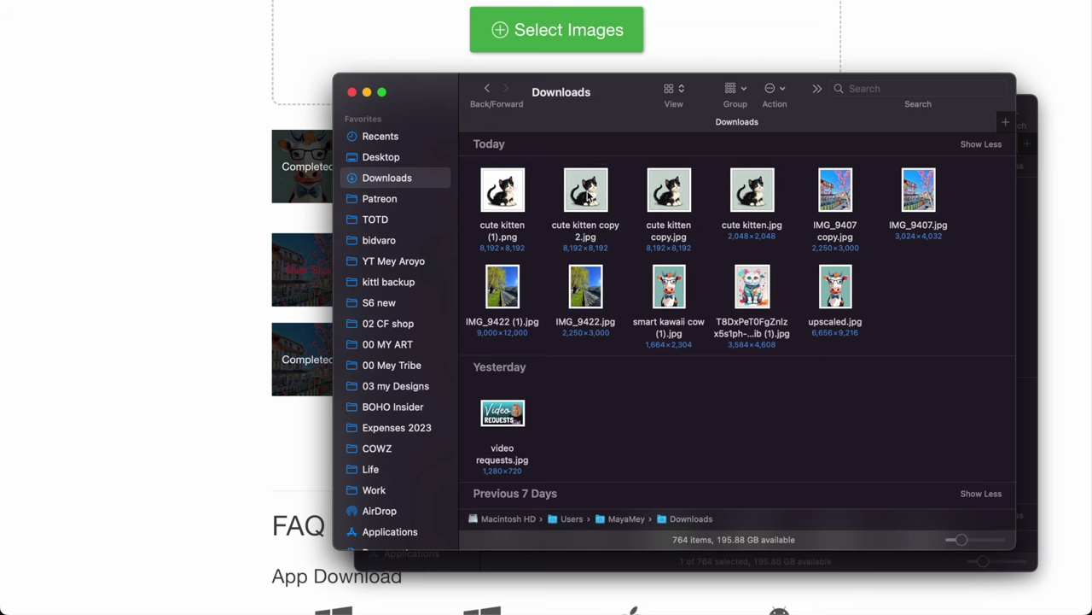
double_click(587, 196)
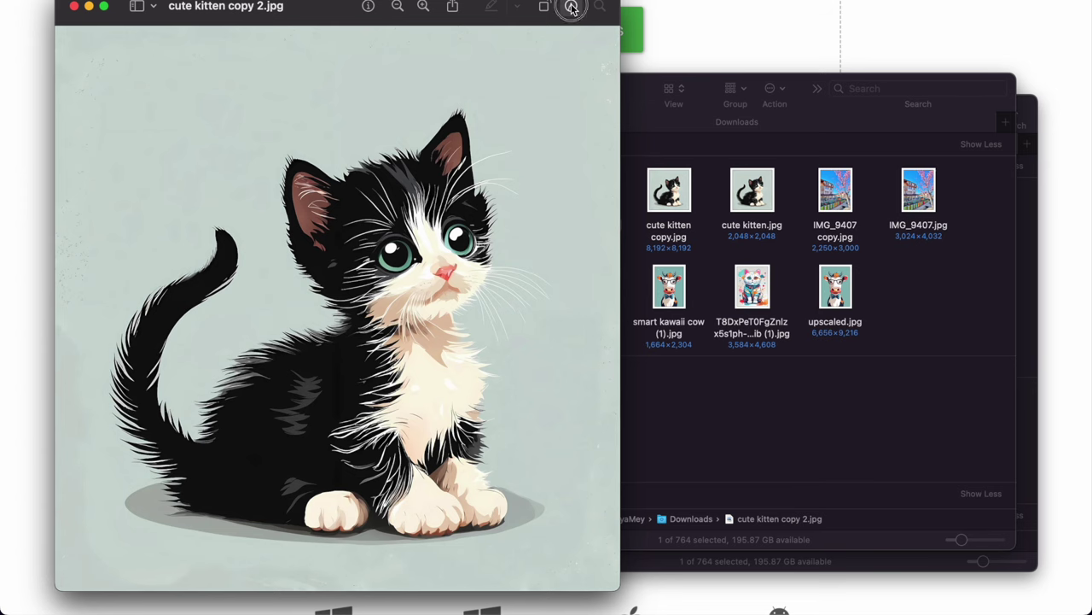
Delete the light background with Instant Alpha and convert the image to PNG.
click(571, 6)
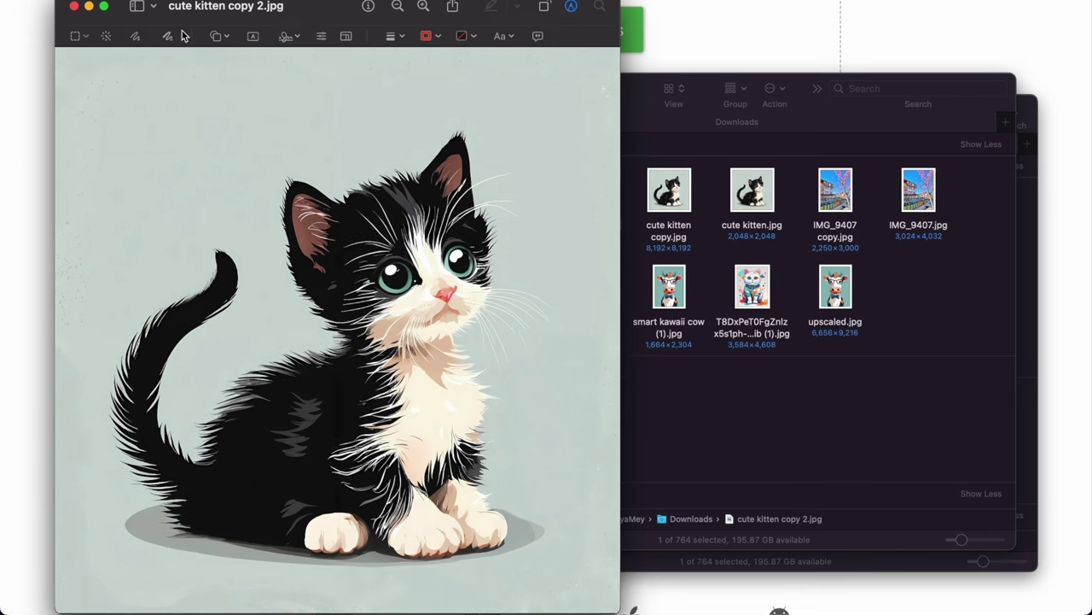
click(106, 36)
drag(180, 76, 173, 83)
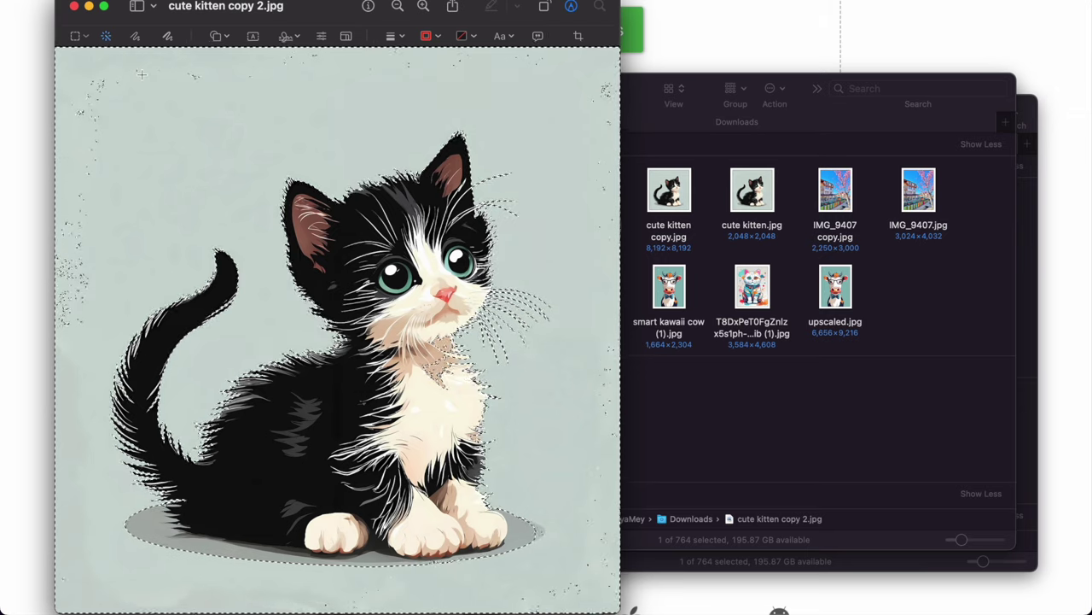
key(Escape)
drag(181, 83, 178, 91)
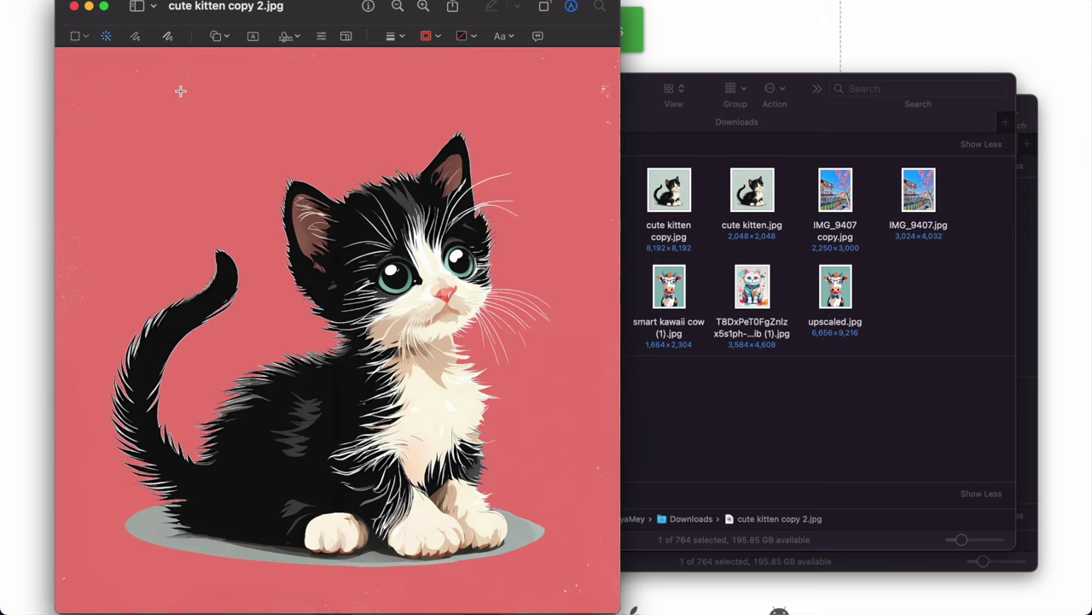
key(Delete)
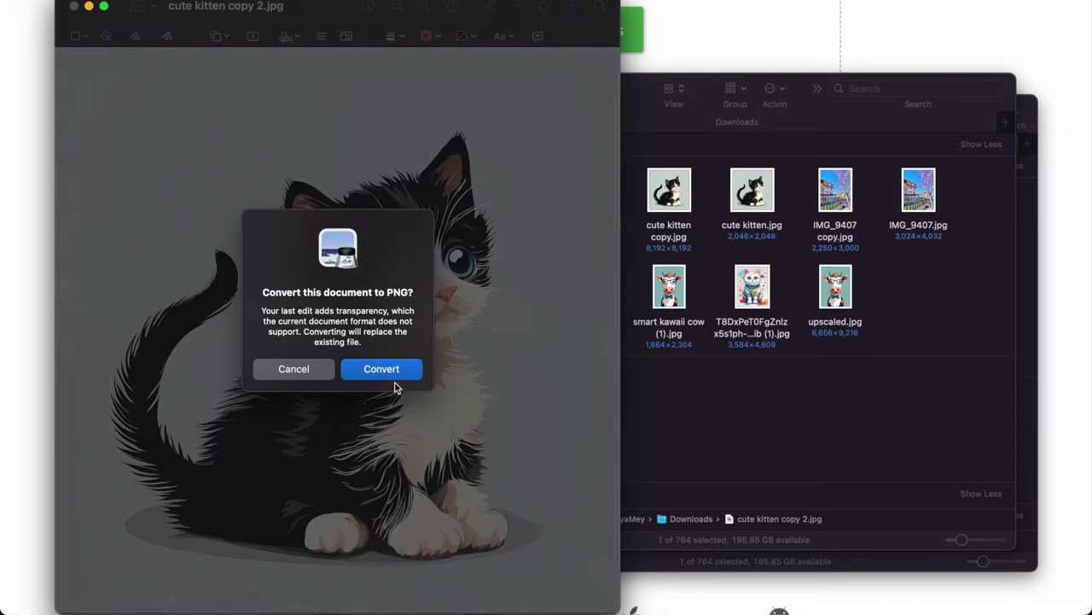
click(390, 369)
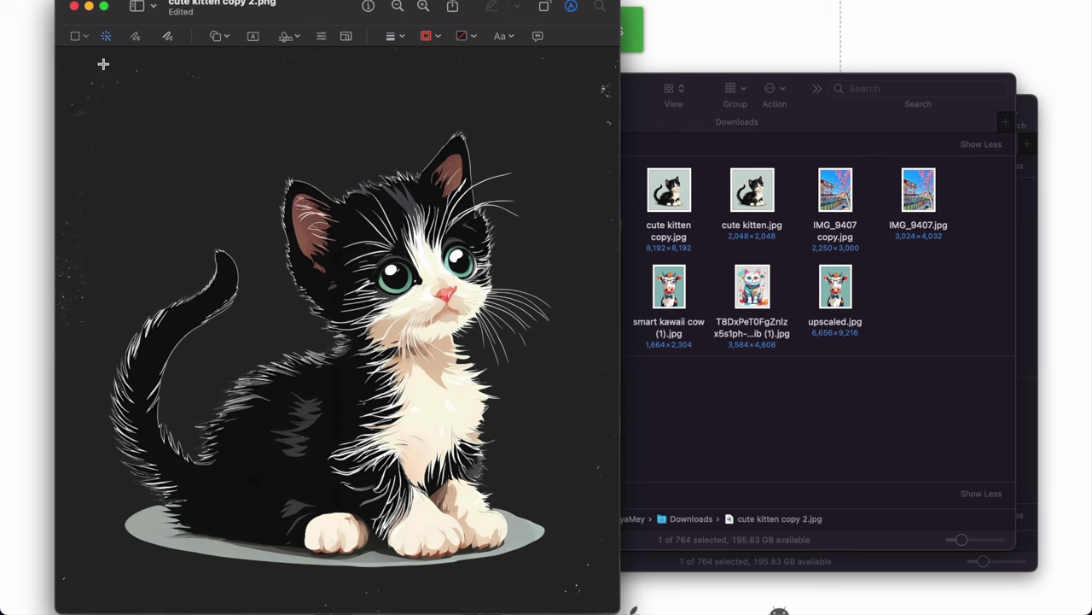
Erase stray specks in the top-right, top-left, left-edge and bottom-left areas with rectangular selections.
click(74, 36)
drag(491, 157, 721, 9)
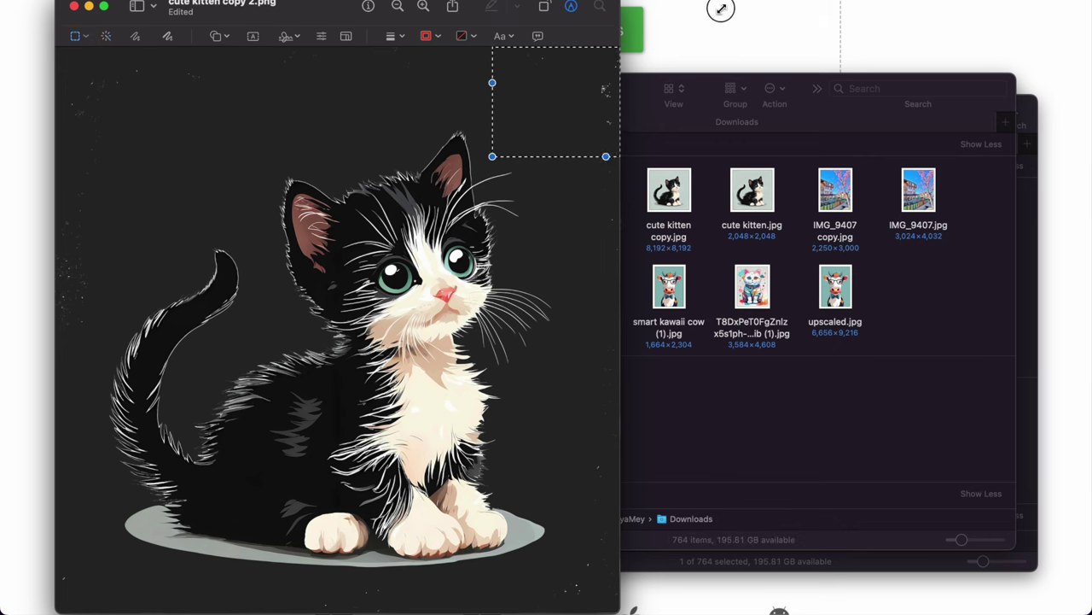
click(453, 59)
drag(408, 157, 57, 47)
click(59, 210)
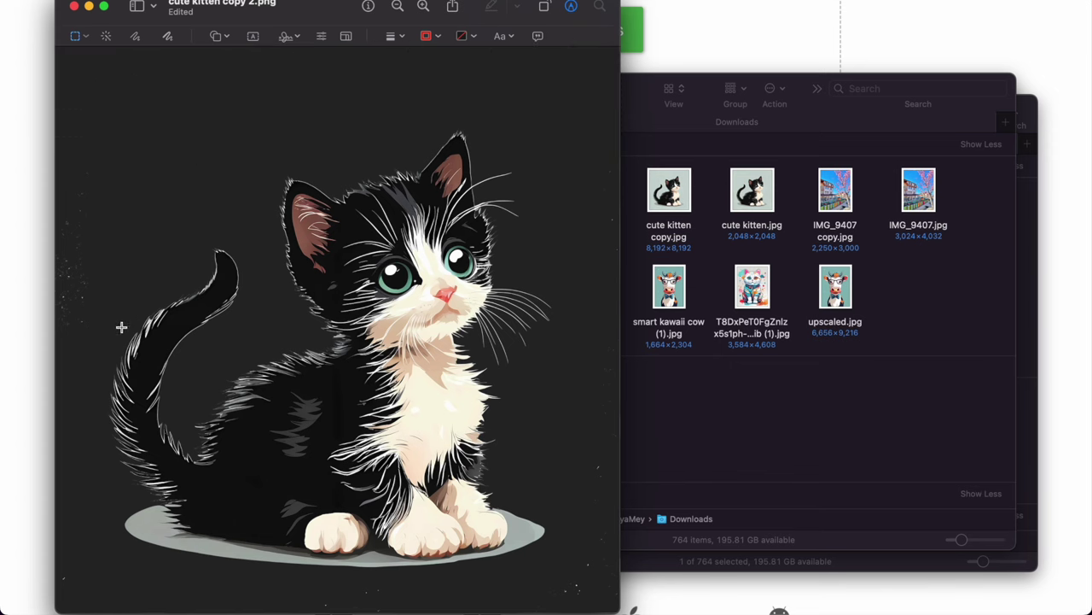
drag(122, 326, 54, 110)
click(59, 120)
drag(99, 474, 56, 611)
click(61, 597)
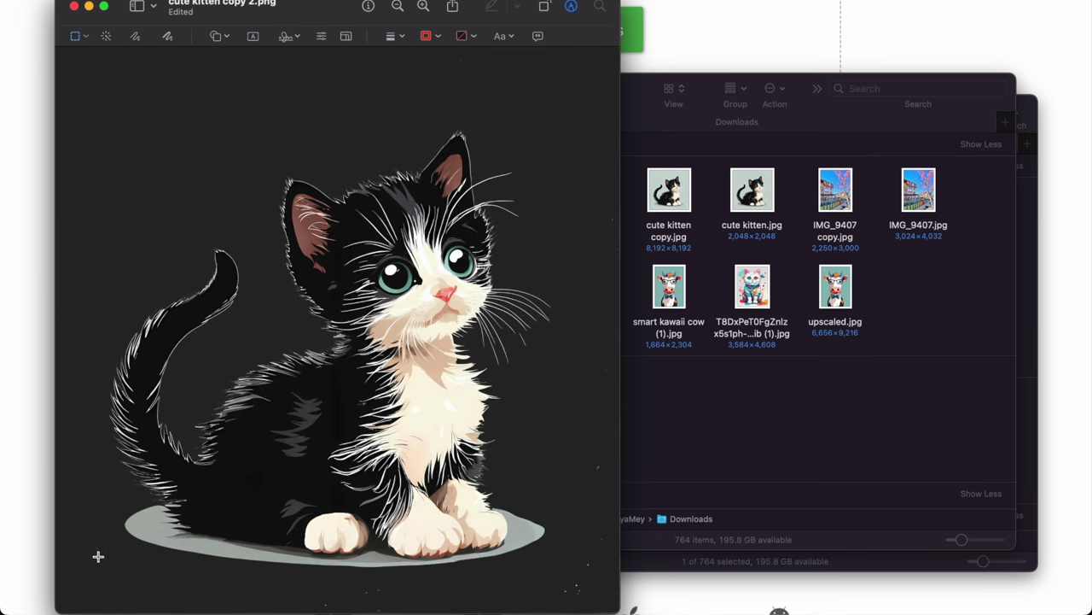
Clear the remaining specks along the bottom and right edges, then close the image.
drag(142, 576, 618, 611)
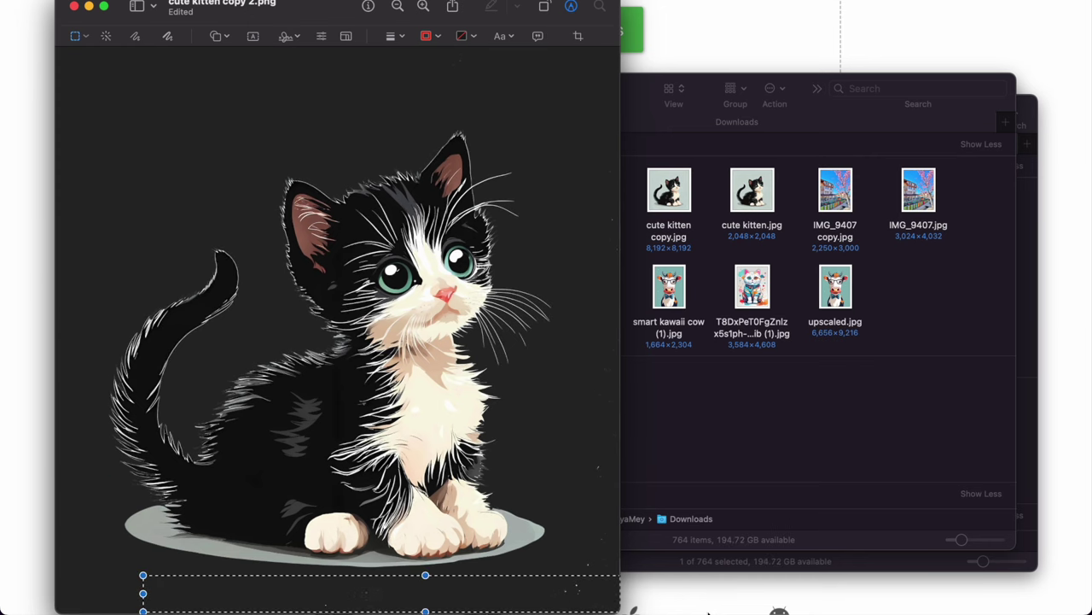
click(613, 597)
drag(561, 588, 732, 316)
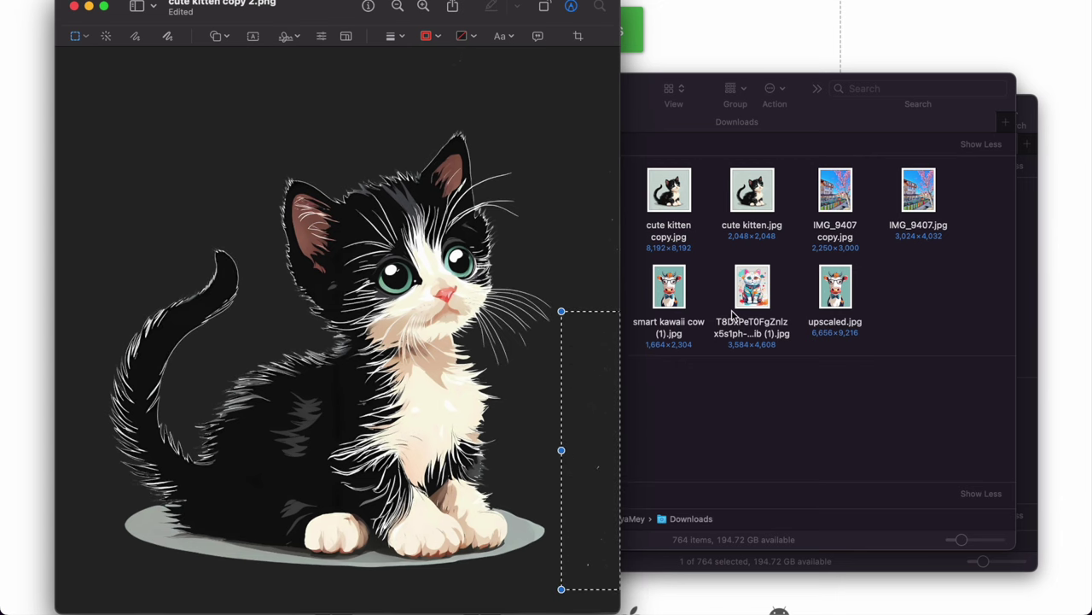
drag(579, 276, 754, 32)
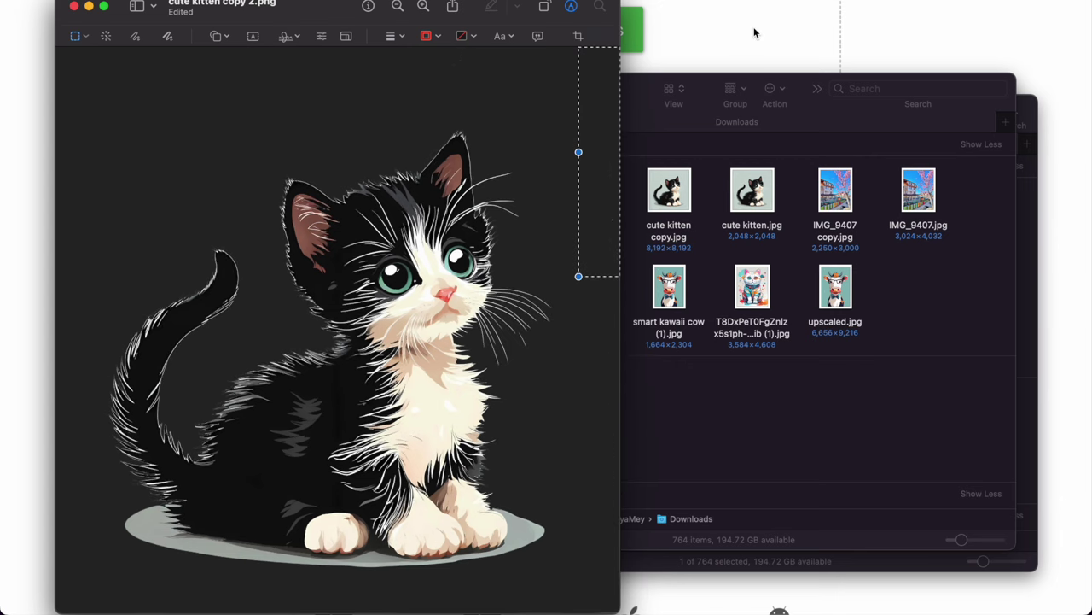
drag(106, 550, 96, 612)
click(86, 566)
key(super+w)
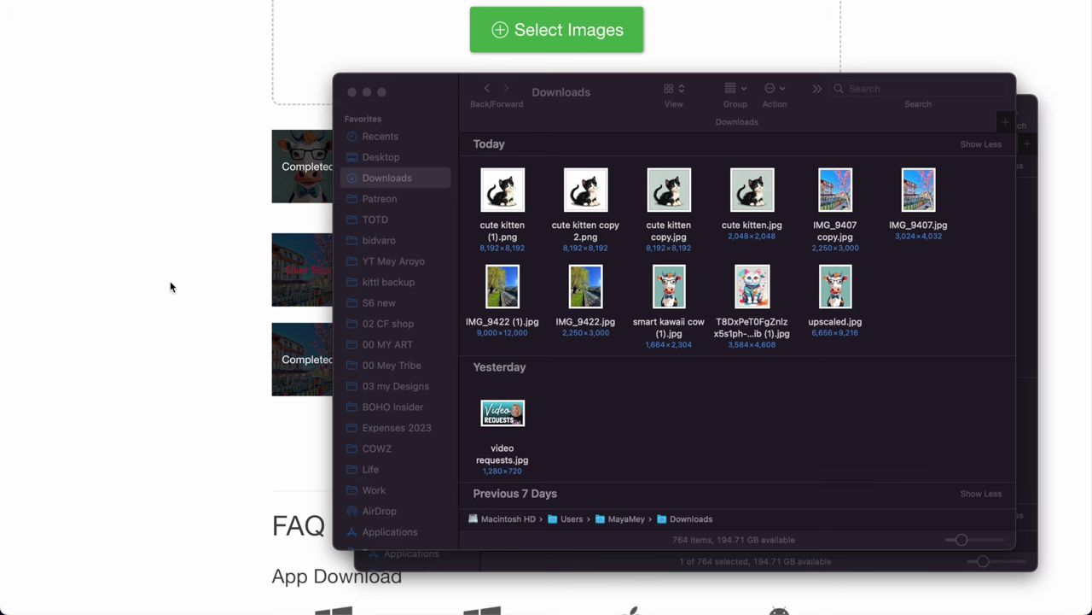
Download the completed IMG_9407 copy.jpg enlargement (18.49 MB) from bigjpg.
click(171, 285)
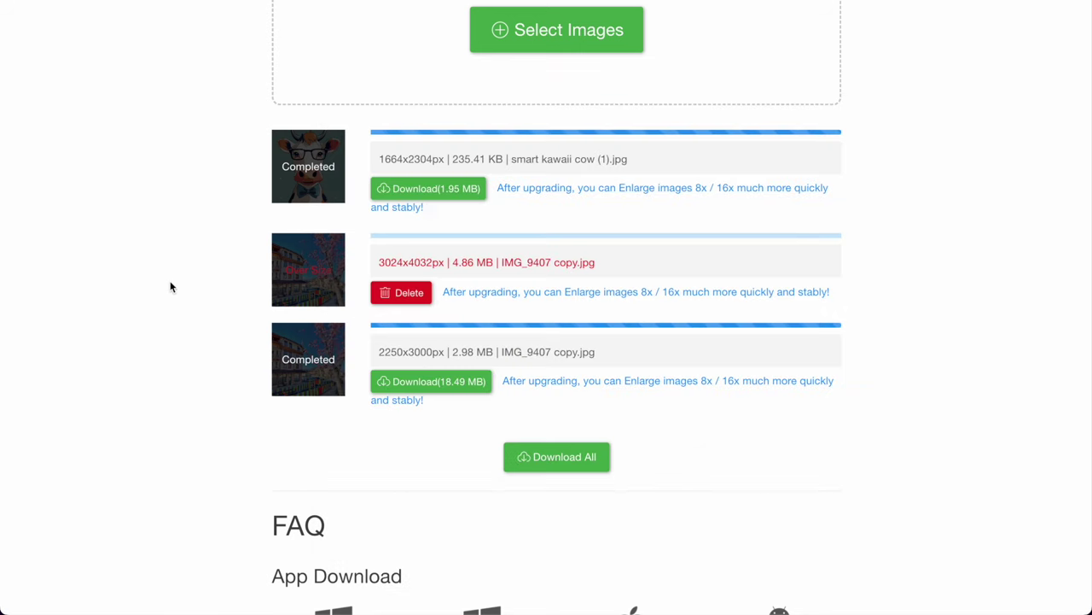
click(437, 385)
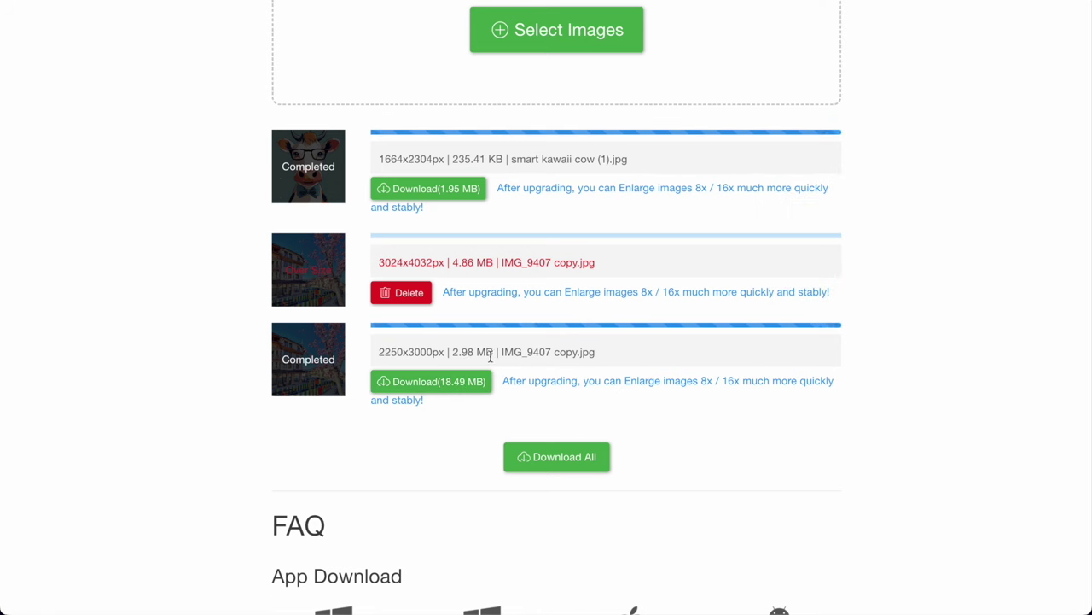
Quick Look IMG_9407 copy (1).jpg and IMG_9407 copy.jpg in Downloads to compare them.
click(101, 578)
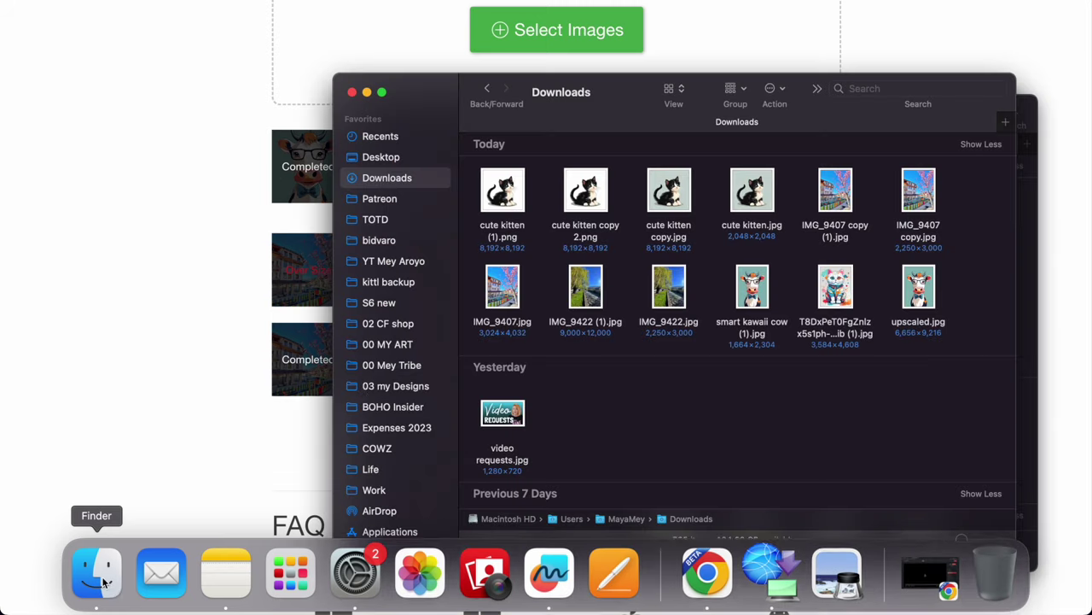
drag(622, 83, 439, 82)
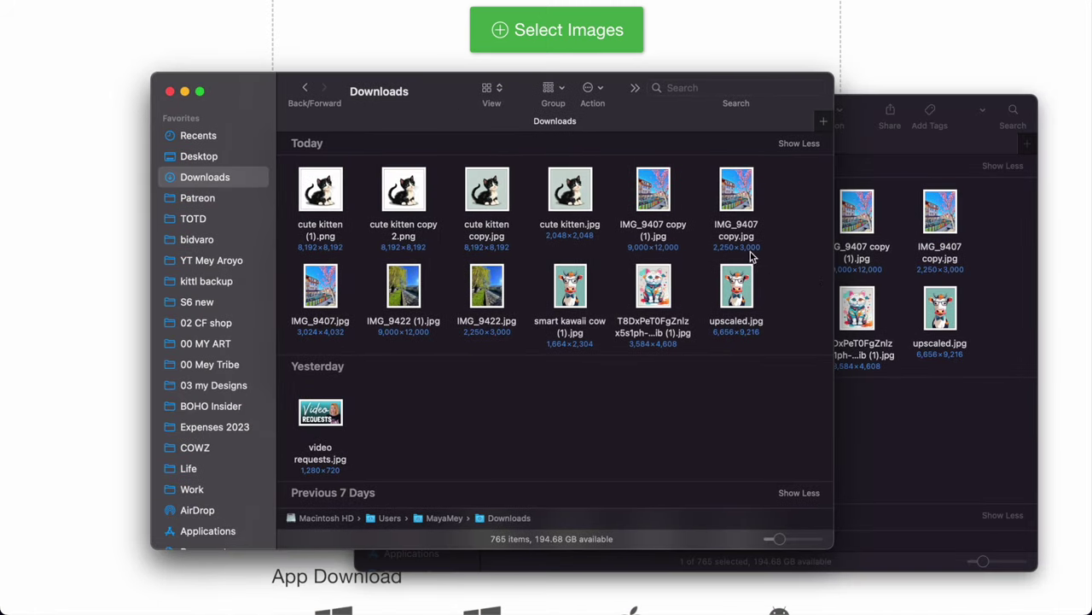
click(654, 196)
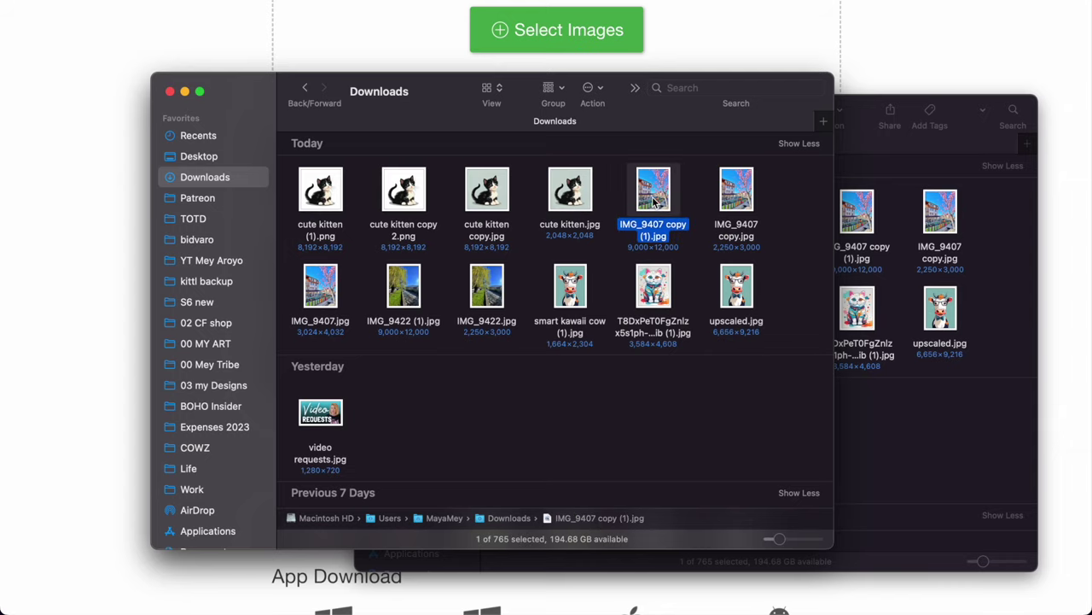
key(space)
click(737, 192)
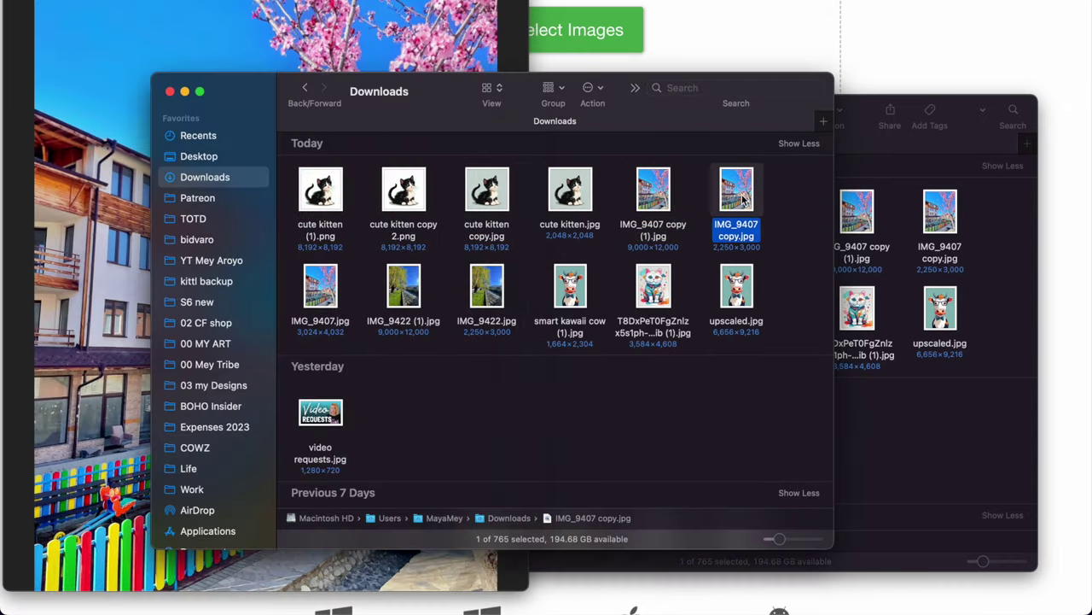
key(space)
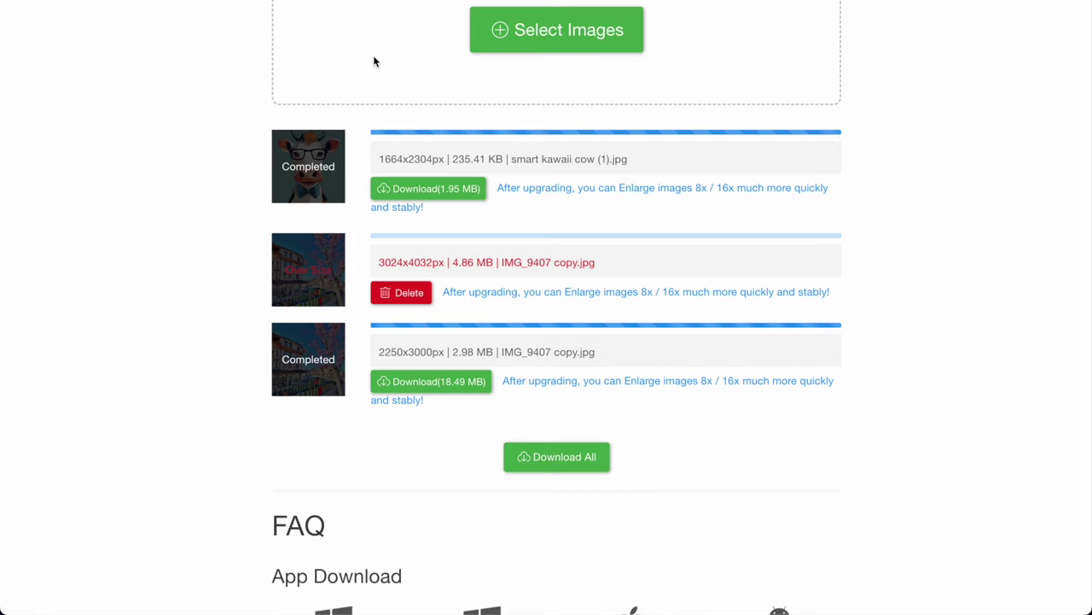
Scroll through the enabled Redbubble products and open the Pillows & Totes design editor.
scroll(373, 62, up, 2)
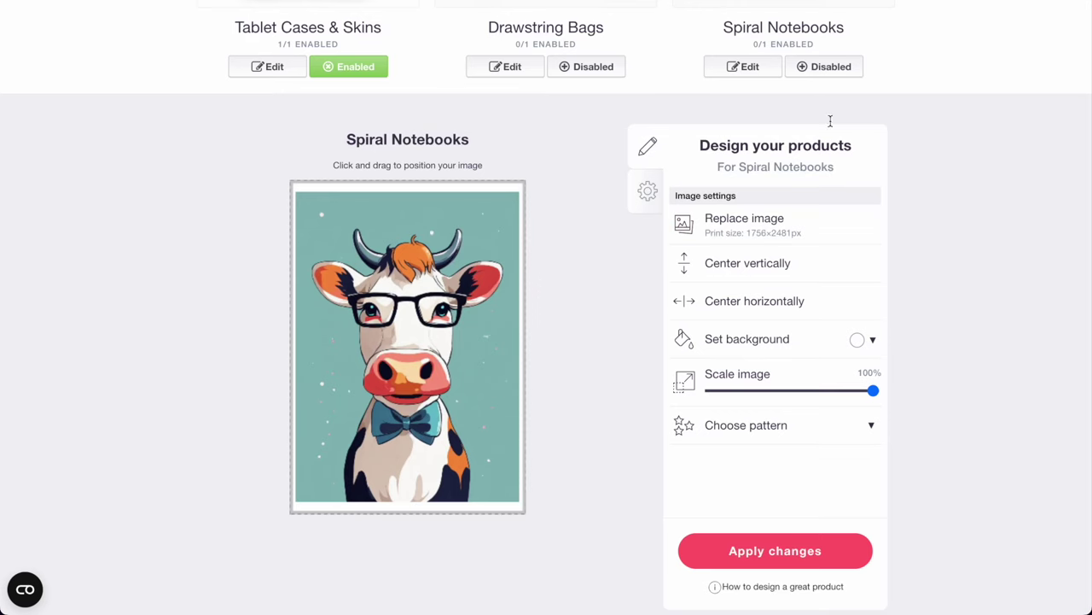
scroll(640, 307, up, 5)
scroll(728, 324, down, 10)
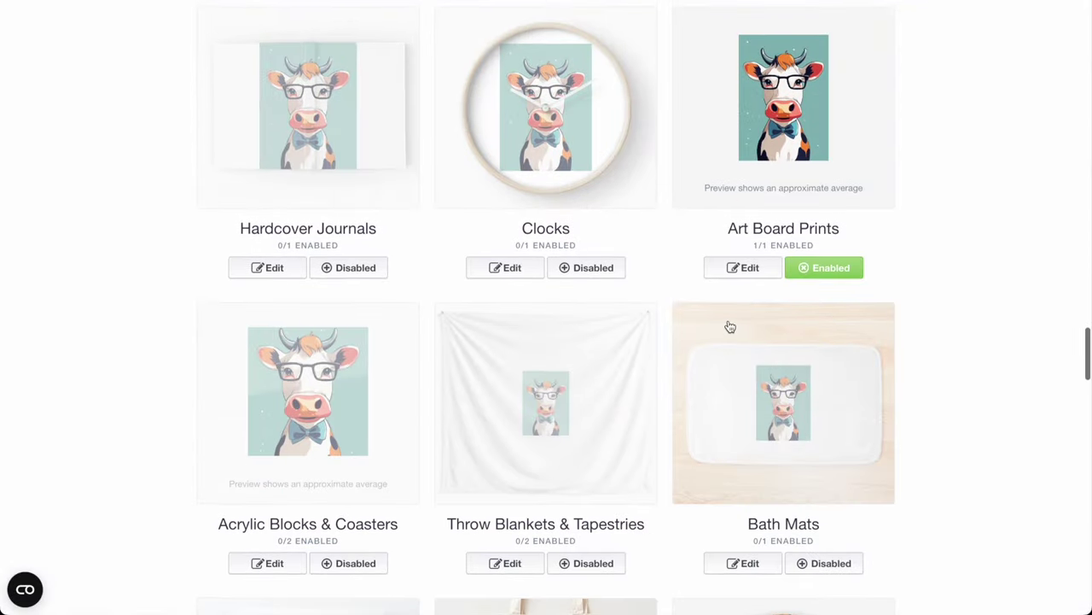
scroll(777, 384, up, 15)
scroll(776, 384, up, 6)
scroll(859, 361, down, 3)
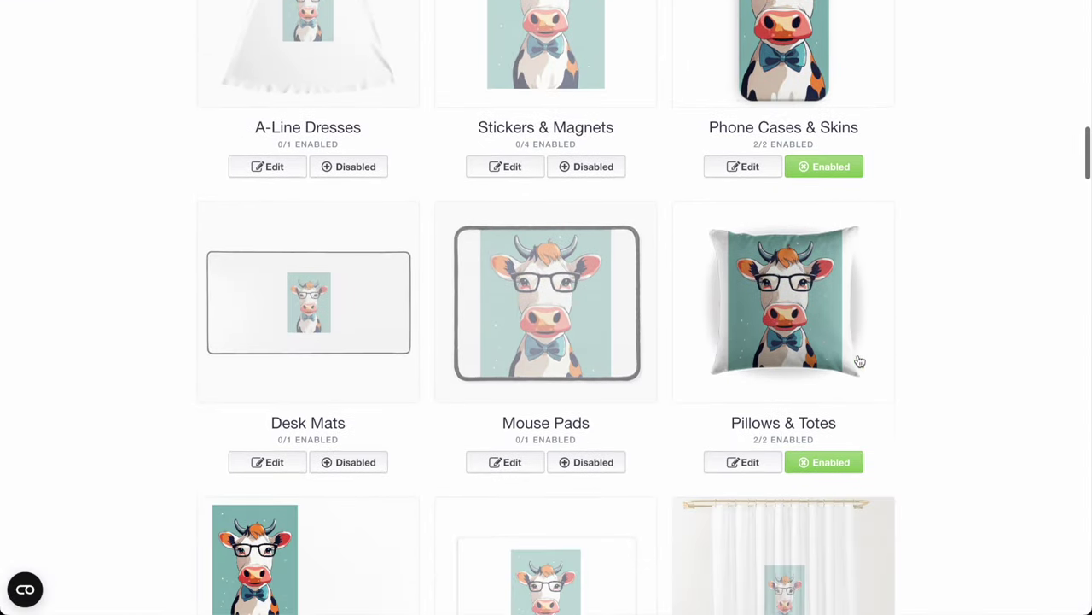
click(820, 309)
scroll(904, 314, down, 5)
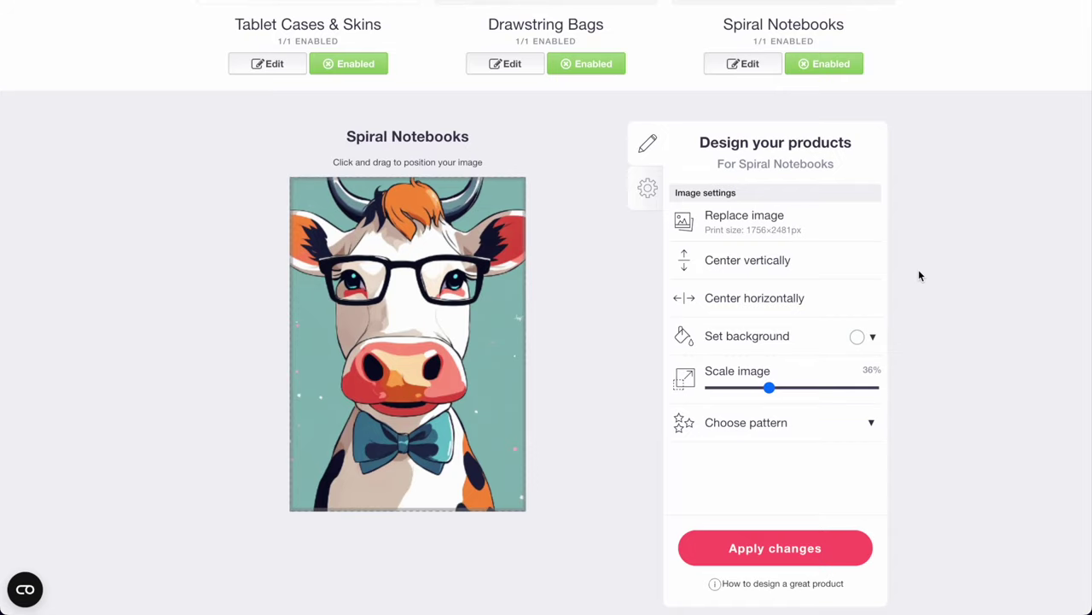
scroll(919, 275, up, 15)
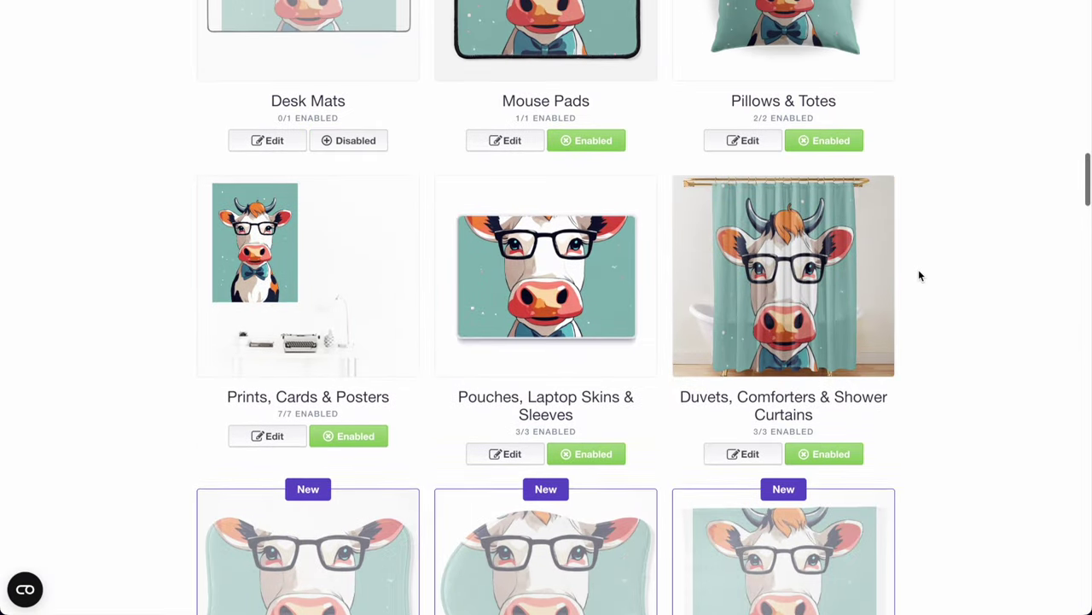
scroll(920, 275, up, 4)
click(885, 274)
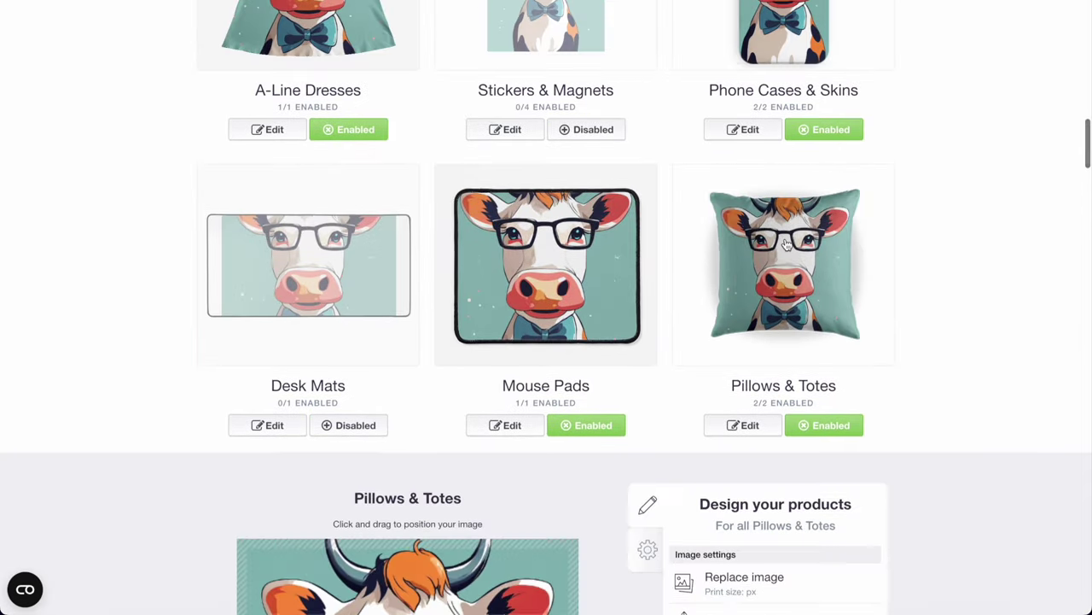
Shift the cow artwork lower in the Pillows & Totes design.
scroll(854, 273, down, 4)
scroll(781, 290, down, 1)
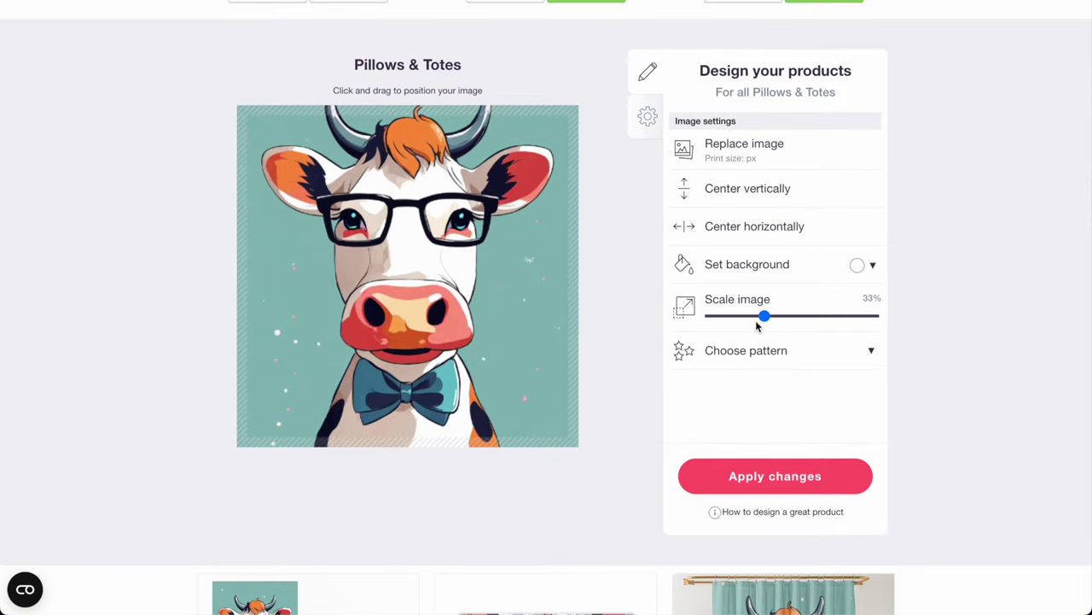
drag(497, 305, 498, 337)
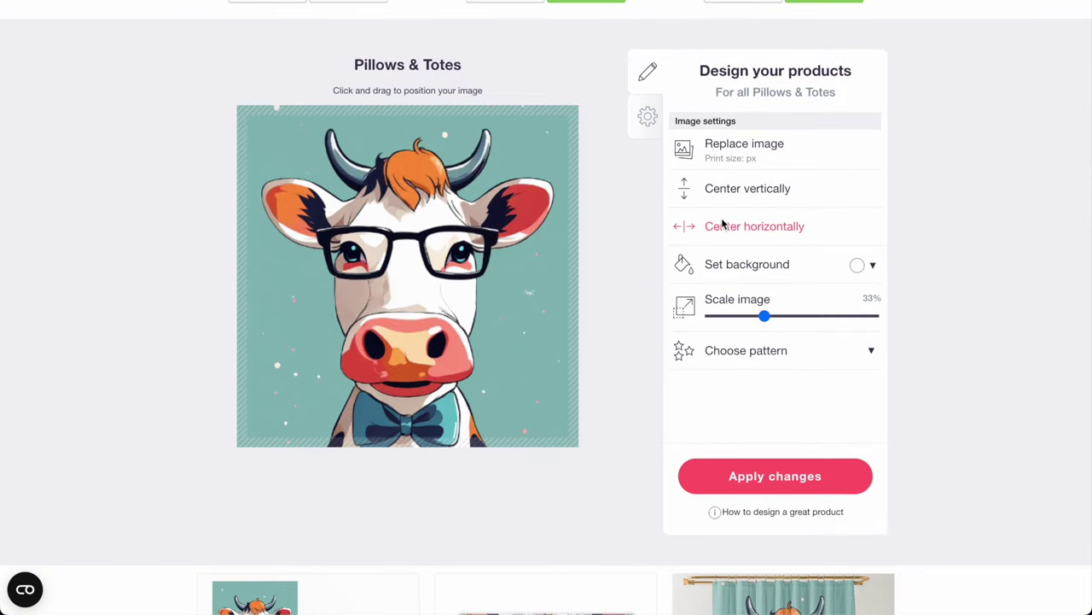
scroll(930, 273, up, 3)
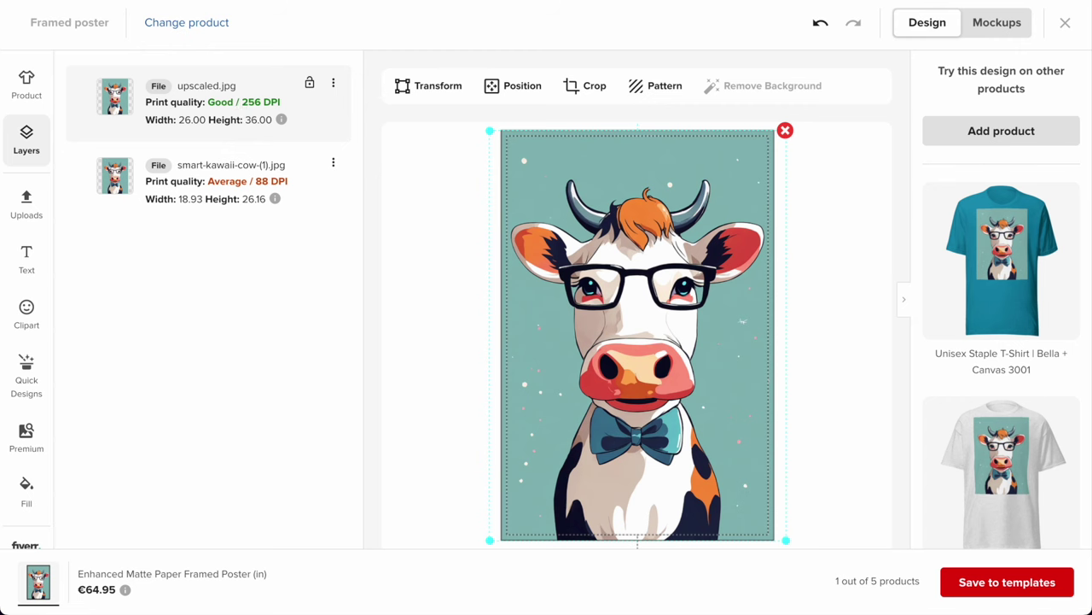
click(853, 2)
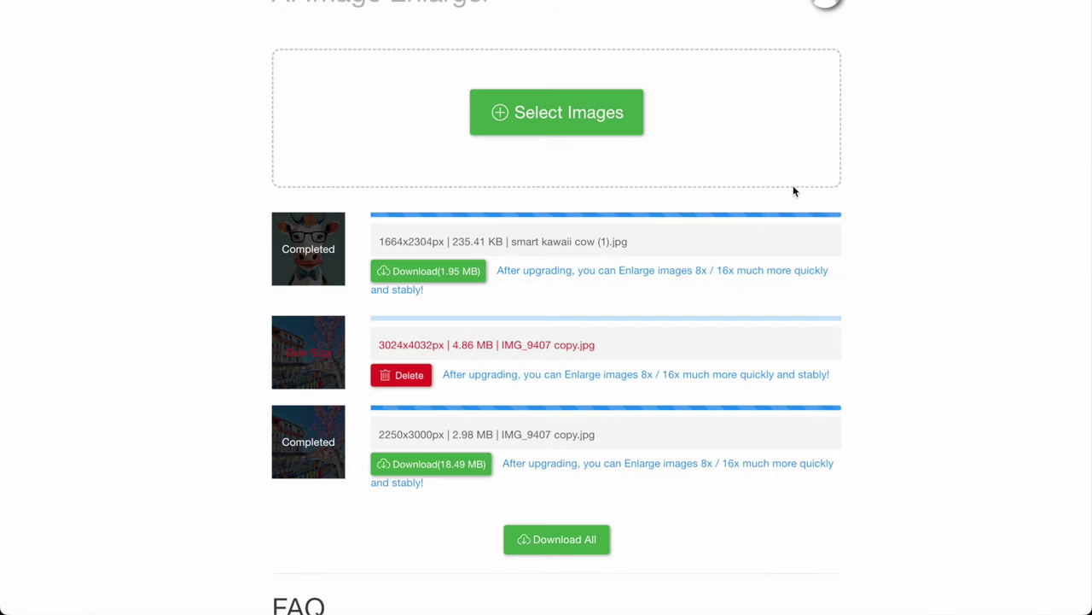
Open the account history showing the Free plan with 2 enlargements used this month.
scroll(792, 186, up, 2)
scroll(809, 157, down, 1)
click(827, 50)
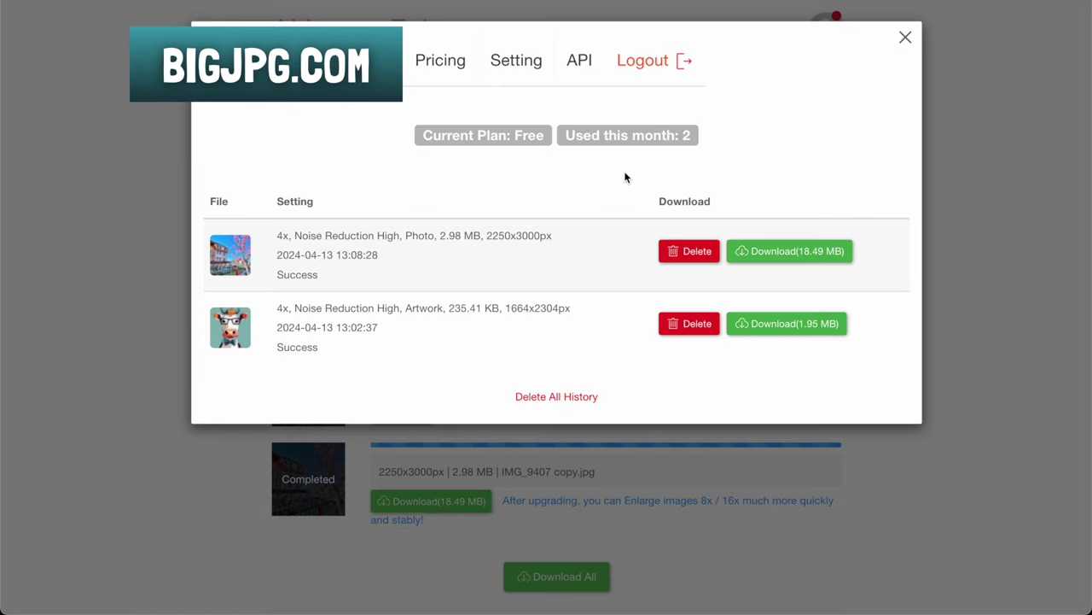
drag(591, 137, 709, 141)
Open the pricing plans and highlight the Free Plan's 20 pictures per month.
click(709, 138)
drag(600, 135, 709, 139)
click(463, 76)
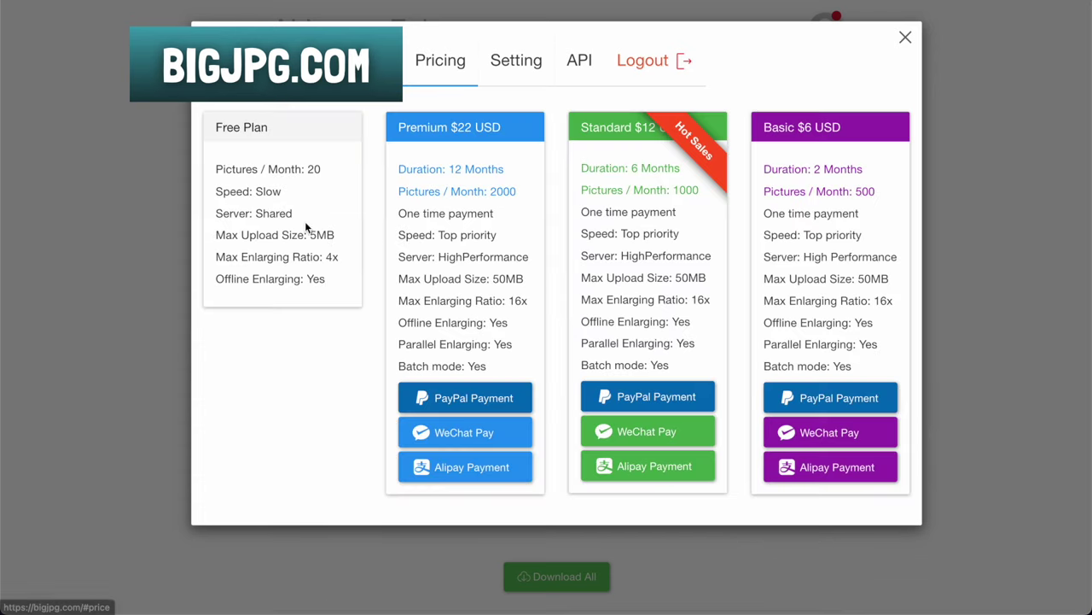
drag(277, 169, 248, 195)
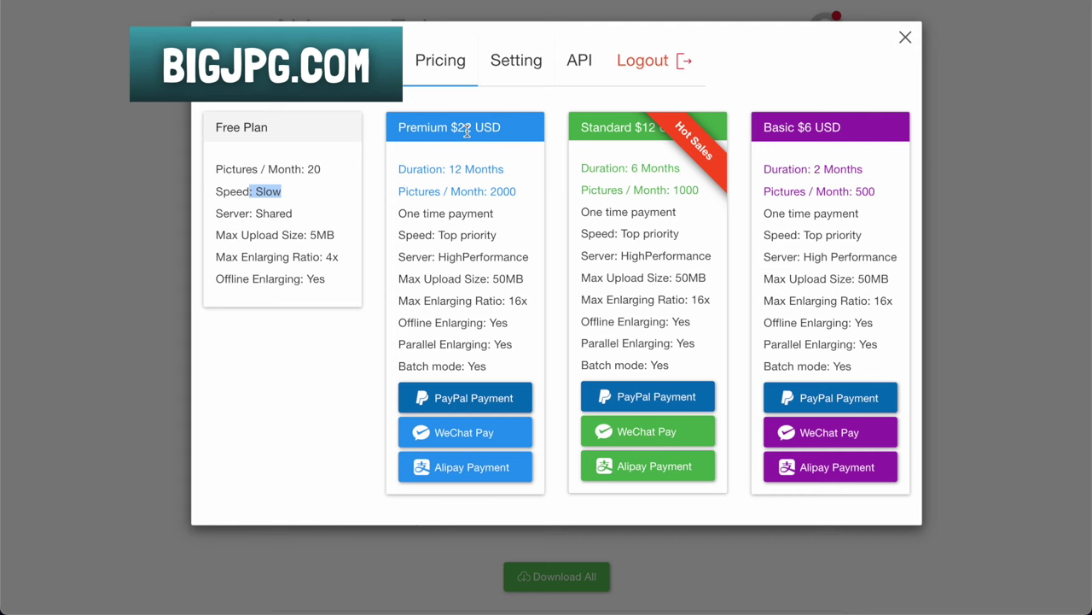
Compare Premium's one-time payment, 50MB uploads, 16x ratio and 2000 pictures against Free's 5MB limit.
drag(398, 214, 519, 212)
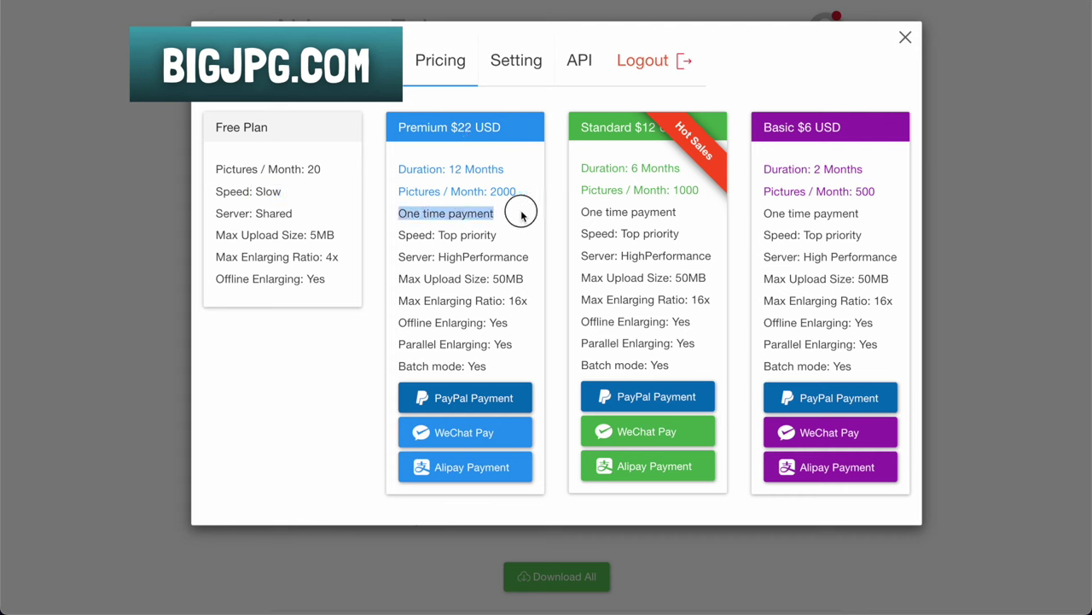
drag(418, 280, 528, 293)
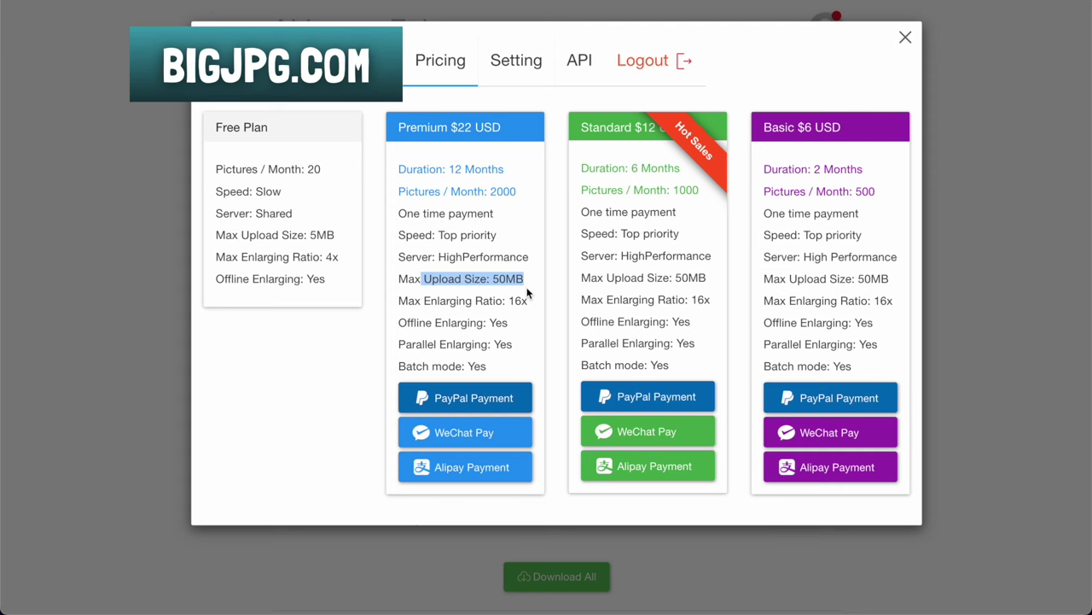
click(254, 235)
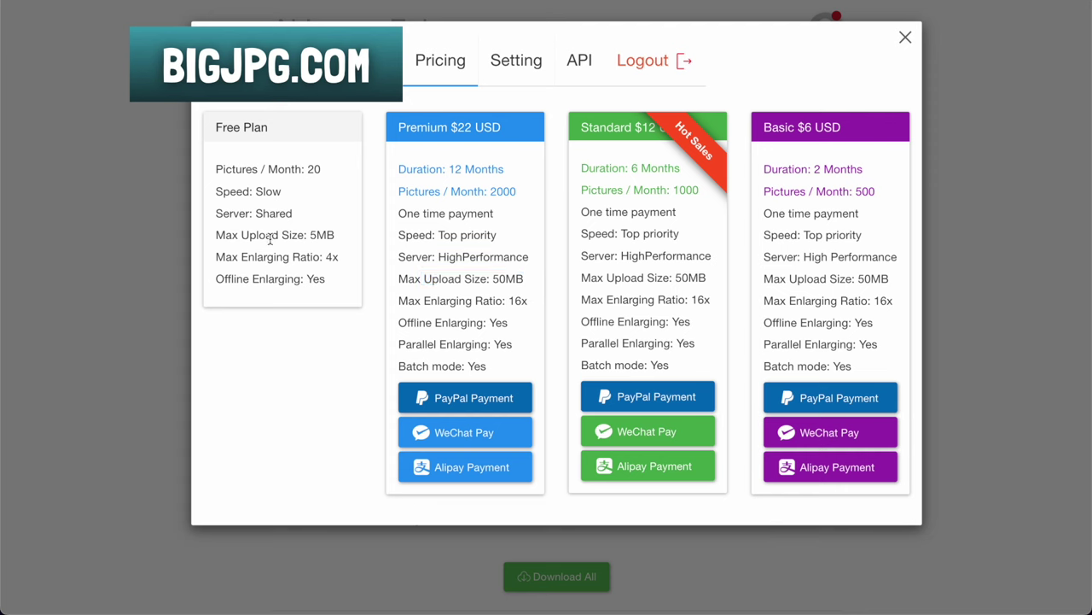
drag(270, 240, 358, 236)
drag(455, 279, 529, 286)
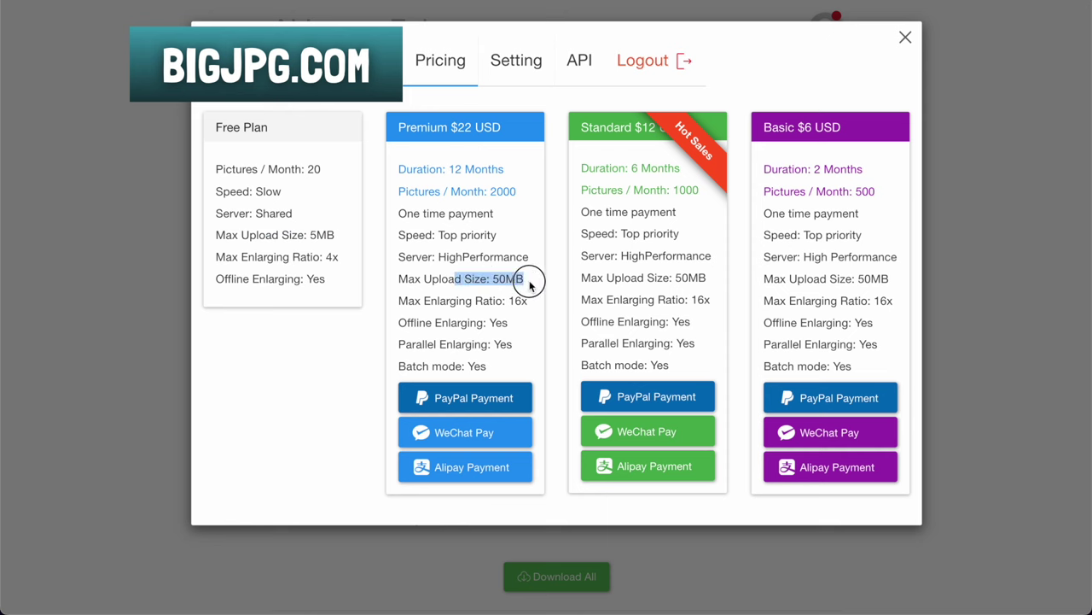
click(470, 300)
drag(424, 301, 543, 309)
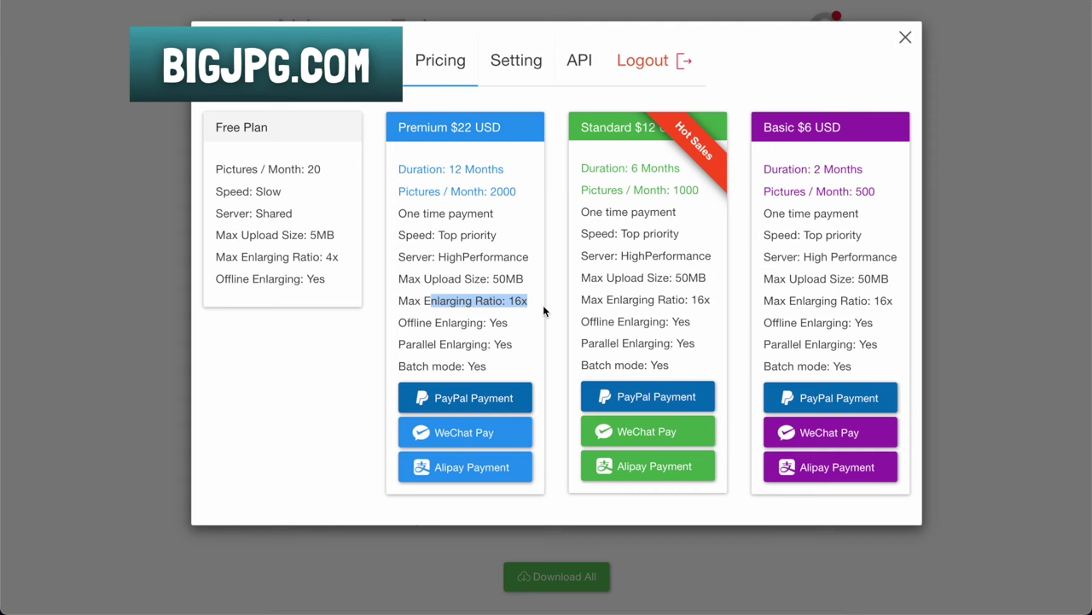
double_click(510, 192)
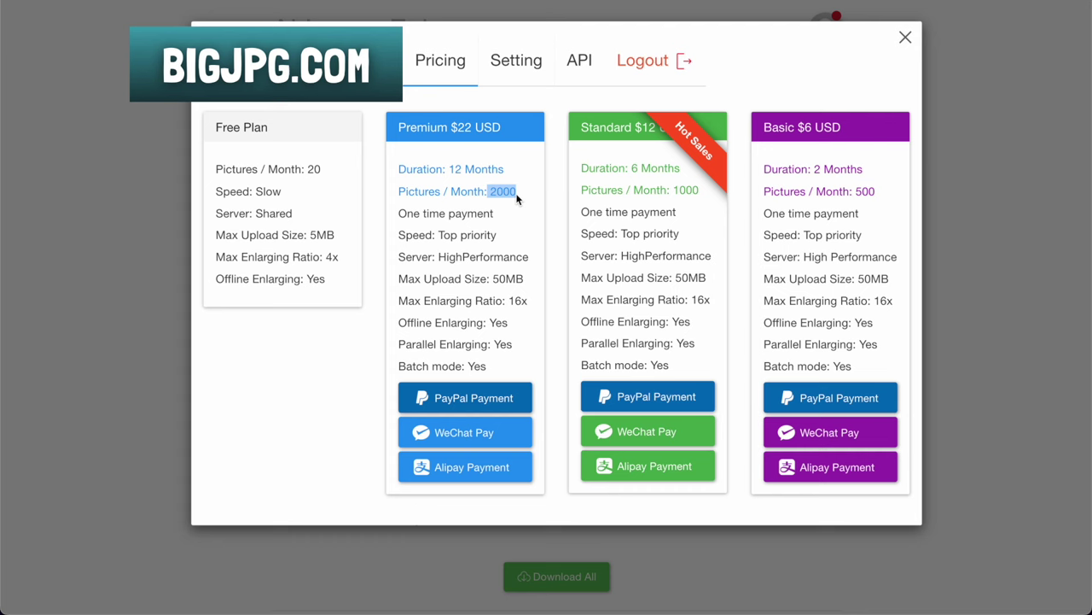
Highlight Standard's 1000 pictures, top-priority speed and 16x ratio, then the Basic $6 plan's terms.
click(638, 187)
drag(672, 189, 711, 194)
drag(597, 232, 679, 233)
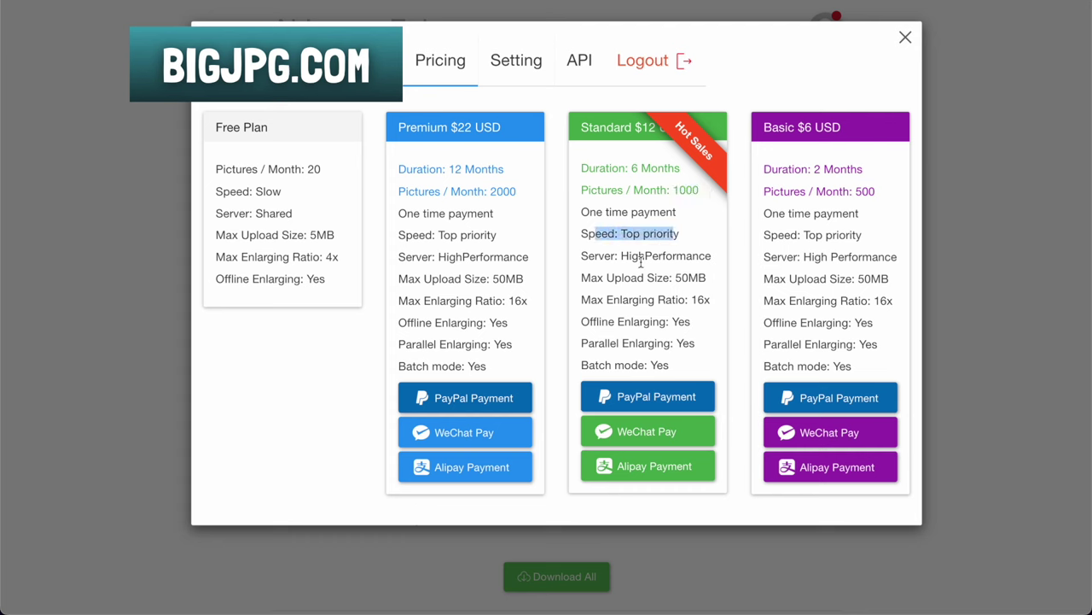
double_click(696, 300)
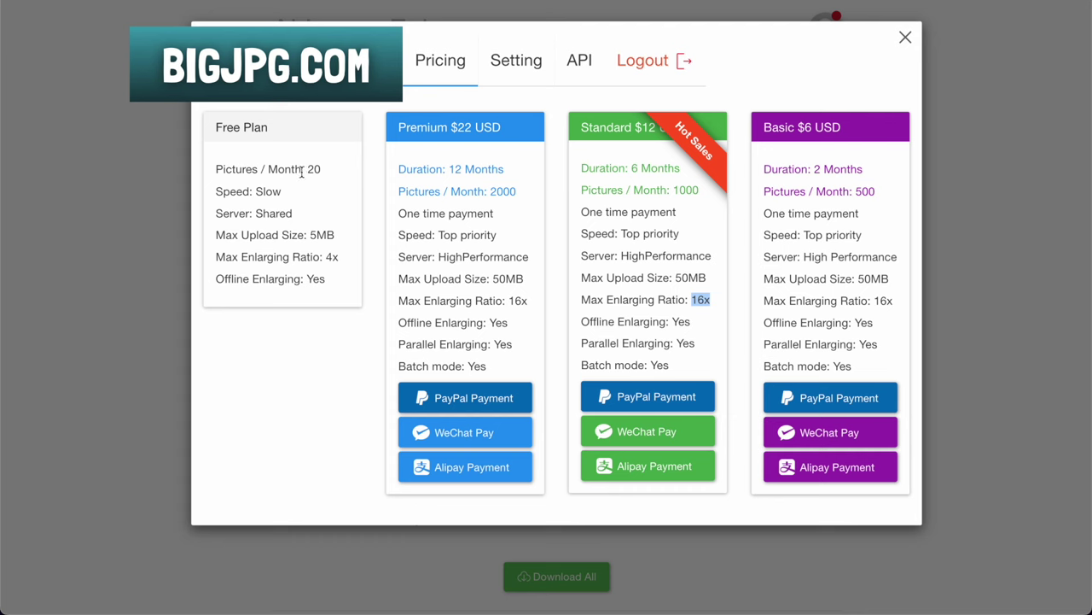
drag(765, 126, 840, 122)
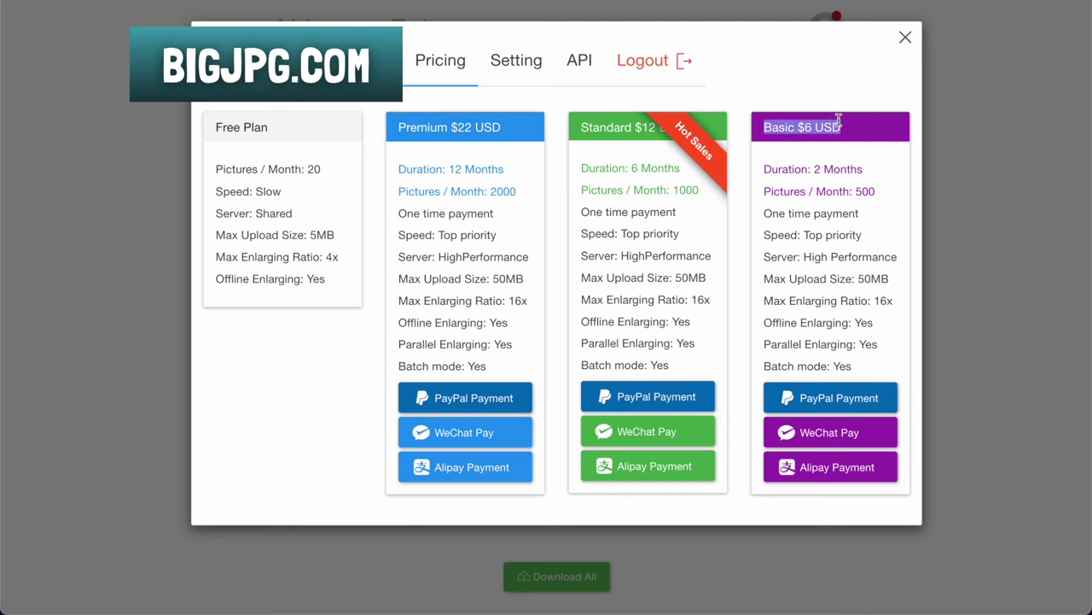
drag(772, 169, 889, 215)
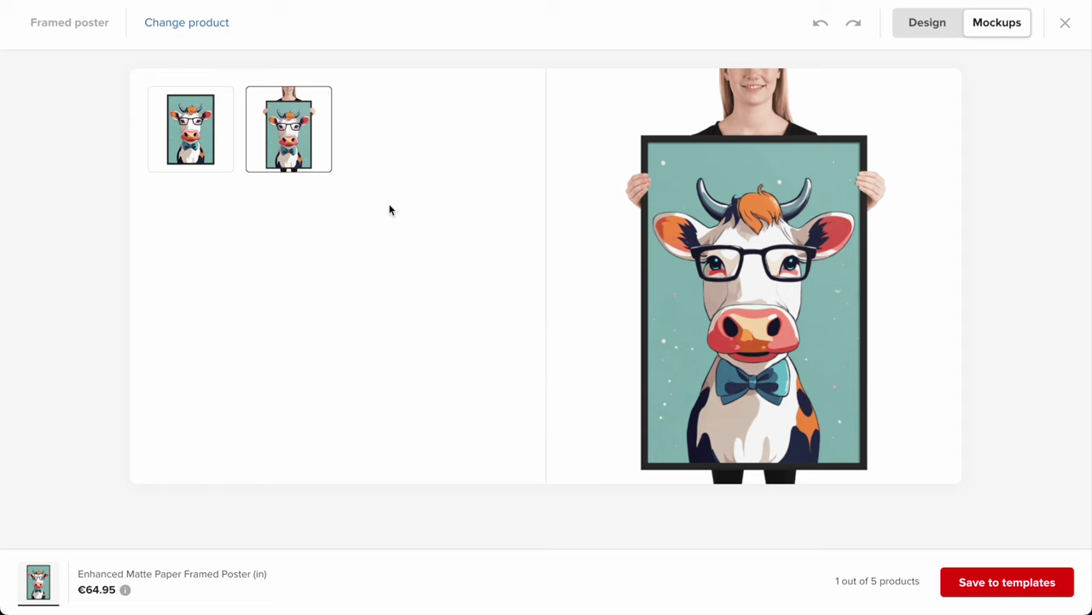
click(819, 0)
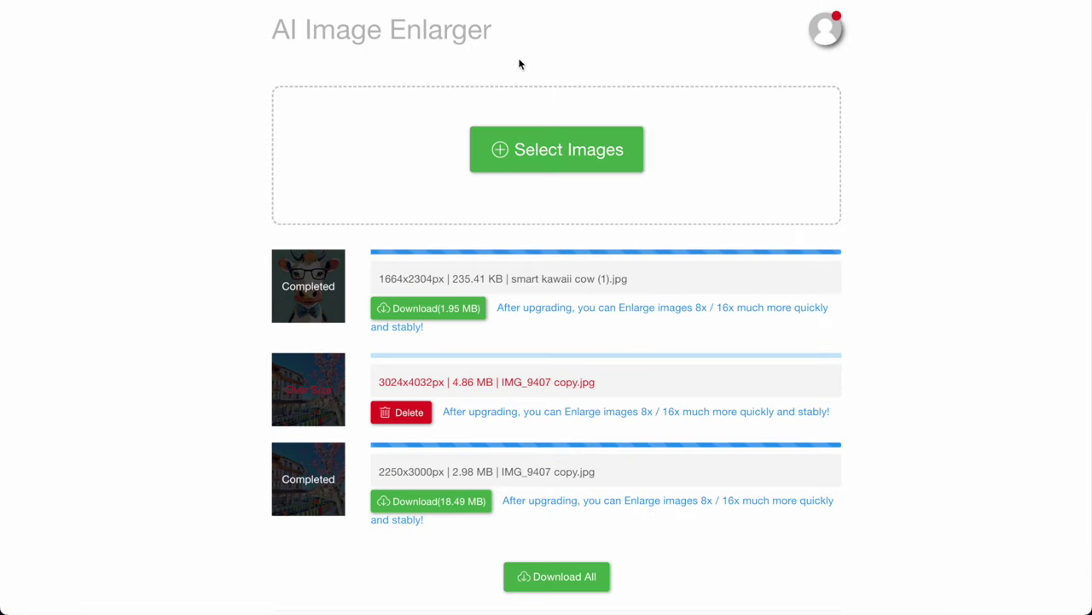